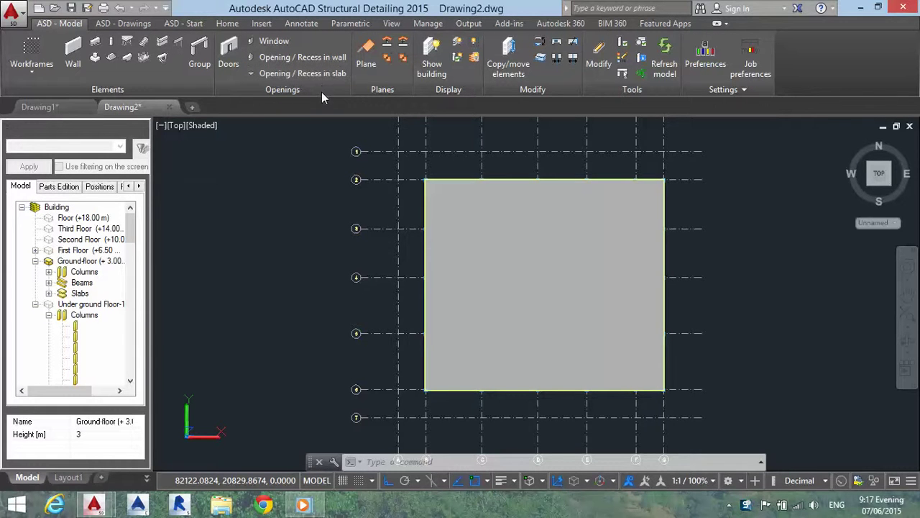
Pan the ground-floor slab plan into position and orbit into a 3-D perspective view
middle_drag(278, 241, 259, 232)
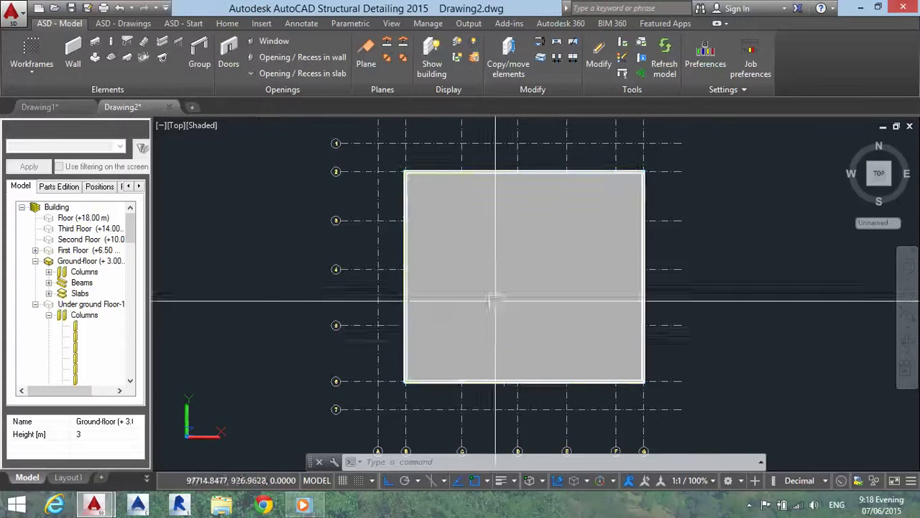
middle_drag(494, 275, 392, 310)
key(Escape)
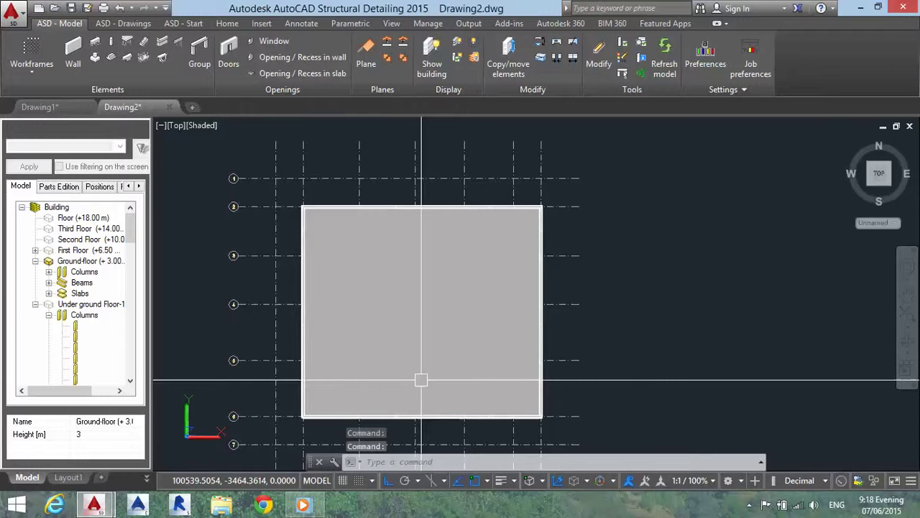
middle_drag(421, 380, 414, 315)
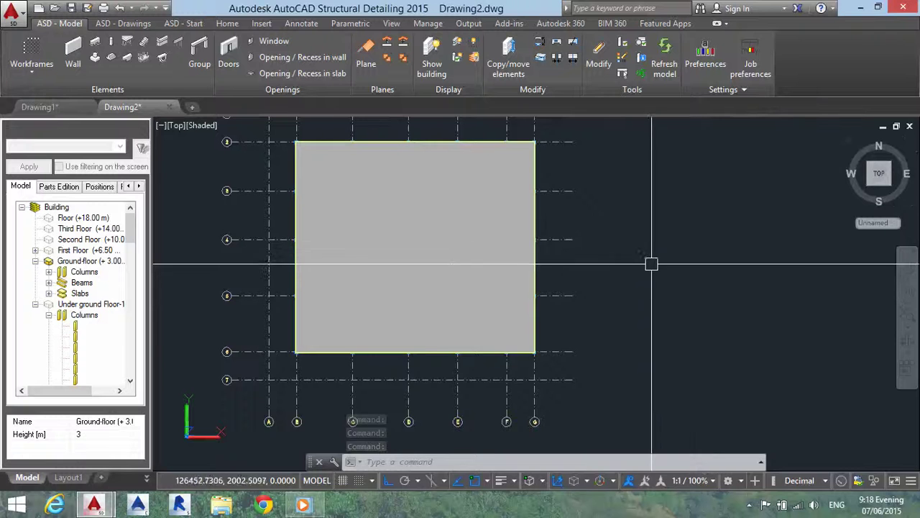
middle_drag(651, 264, 683, 291)
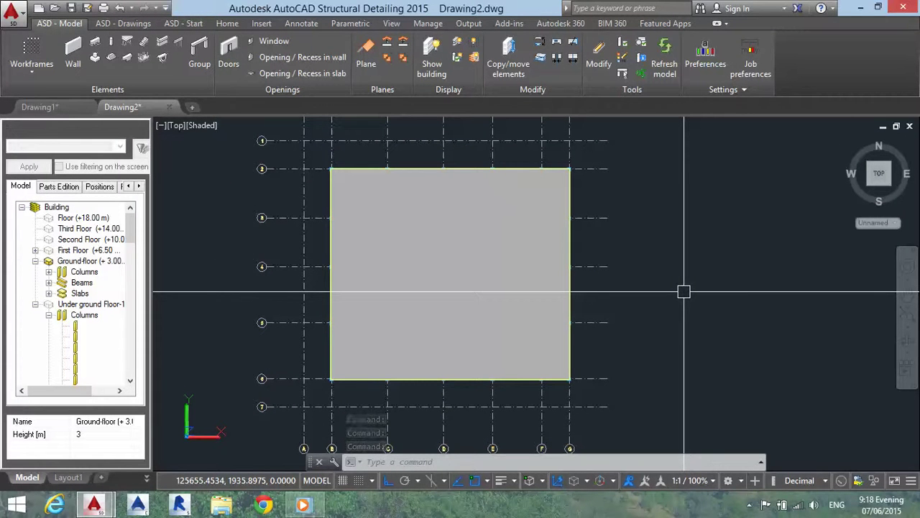
mouse_move(683, 291)
shift+middle_down()
mouse_move(674, 231)
mouse_move(524, 316)
mouse_move(585, 349)
mouse_move(602, 287)
mouse_move(596, 269)
mouse_move(618, 392)
mouse_move(611, 384)
shift+middle_up()
Select the slab's beam framing and zoom out to see the whole grid between axes 1 and 5
click(544, 328)
mouse_move(503, 251)
shift+middle_down()
mouse_move(502, 315)
mouse_move(460, 298)
mouse_move(433, 314)
mouse_move(517, 360)
mouse_move(530, 396)
mouse_move(489, 338)
shift+middle_up()
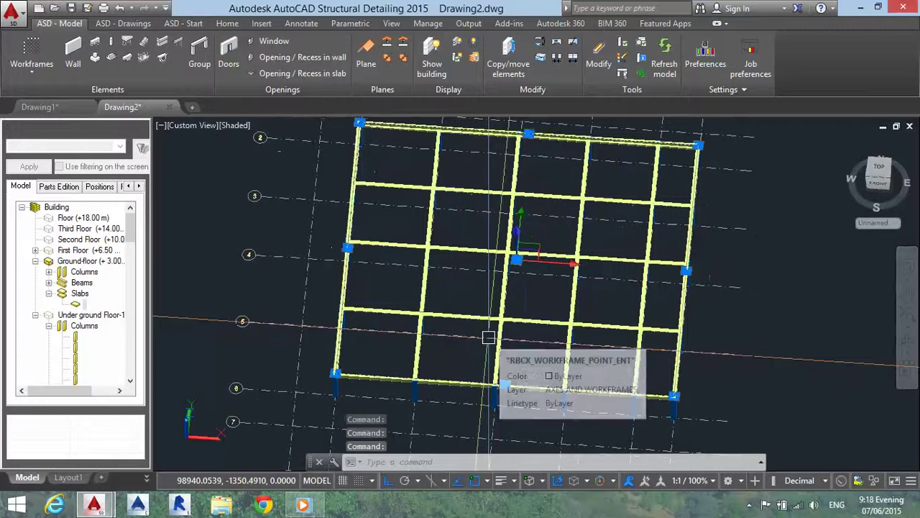
scroll(446, 211, up, 4)
middle_drag(445, 211, 468, 267)
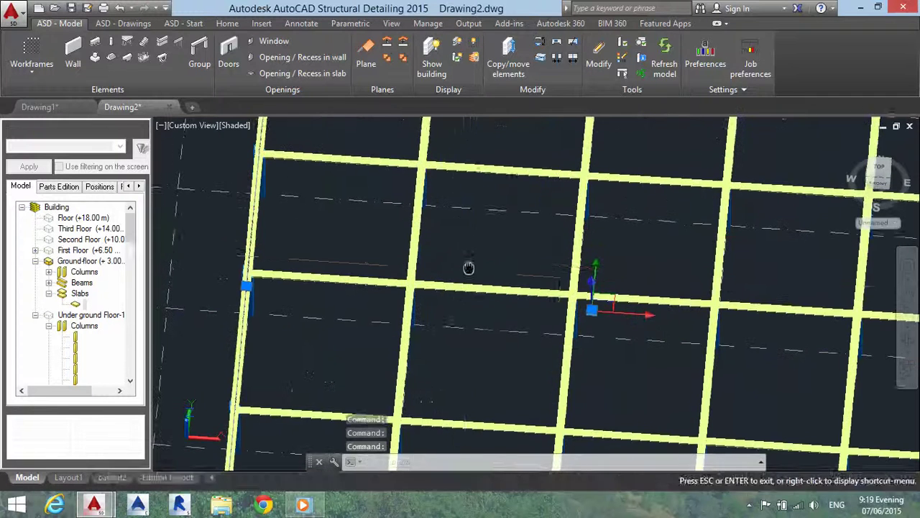
key(Escape)
mouse_move(524, 229)
middle_down()
mouse_move(498, 228)
mouse_move(493, 288)
middle_up()
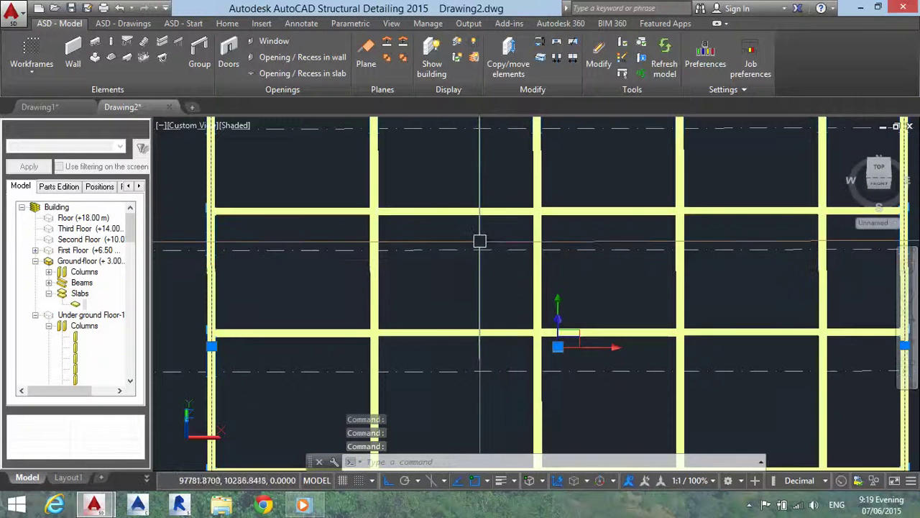
mouse_move(434, 289)
shift+middle_down()
mouse_move(431, 304)
mouse_move(425, 268)
shift+middle_up()
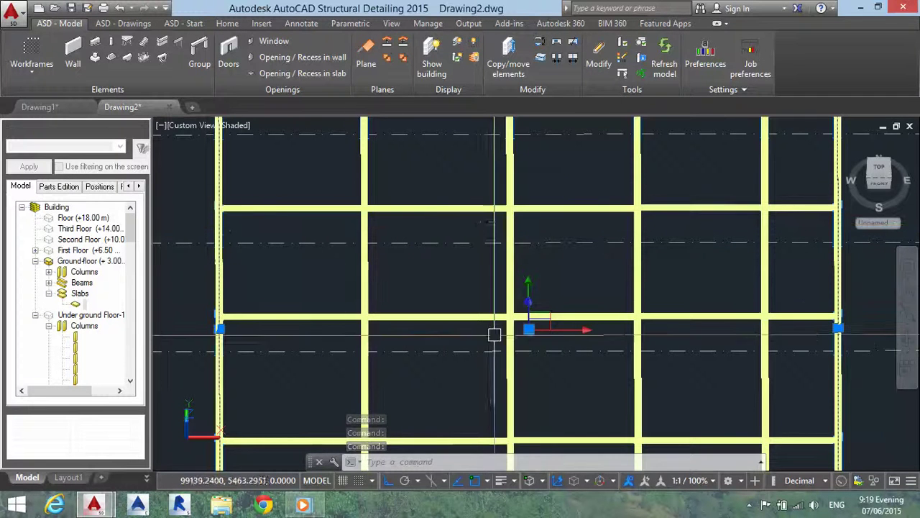
scroll(552, 369, down, 2)
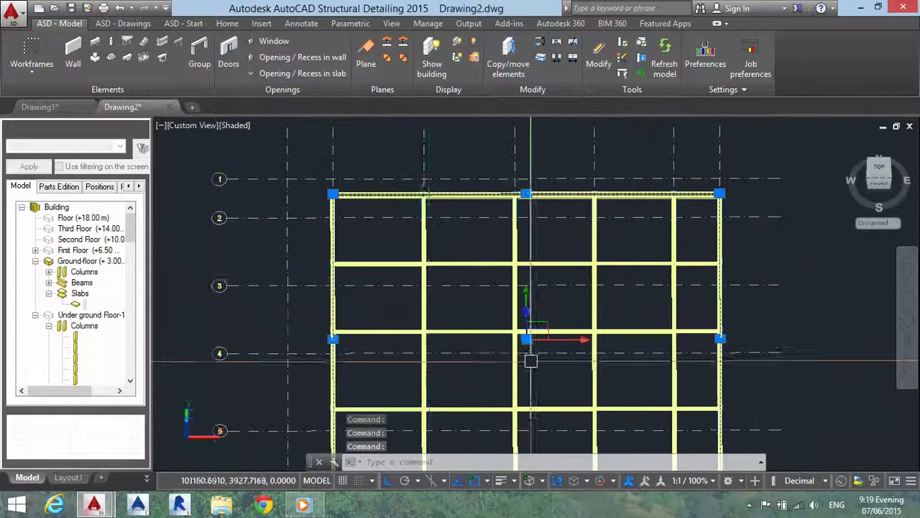
Window-select the beams and columns around the bay between axes 3 and 4, and show only them
click(398, 237)
click(529, 336)
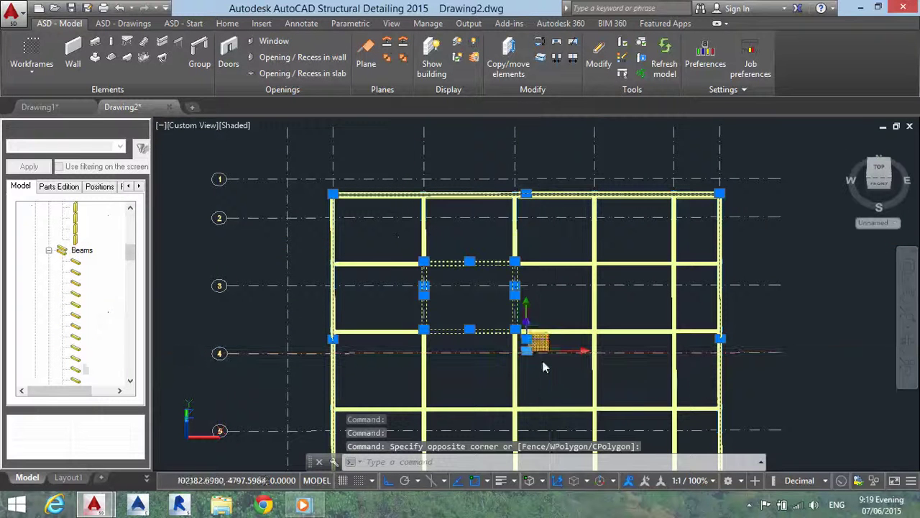
click(472, 45)
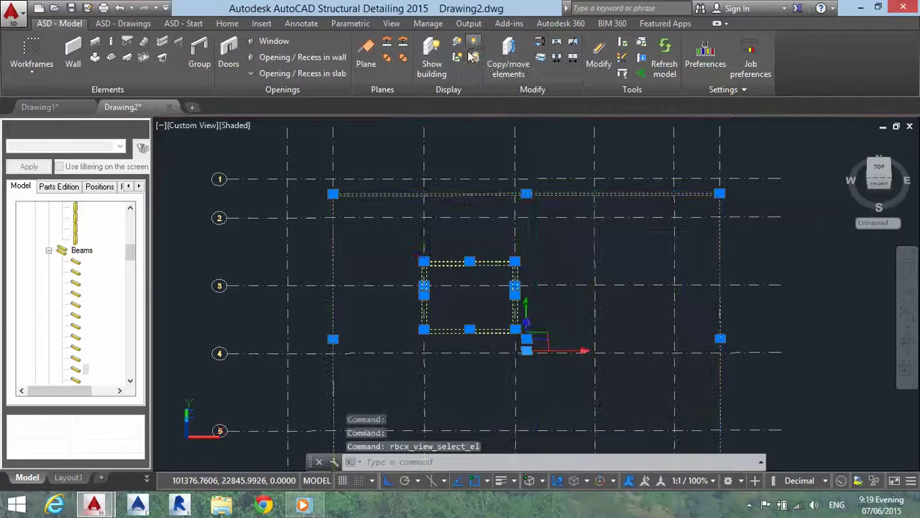
key(Escape)
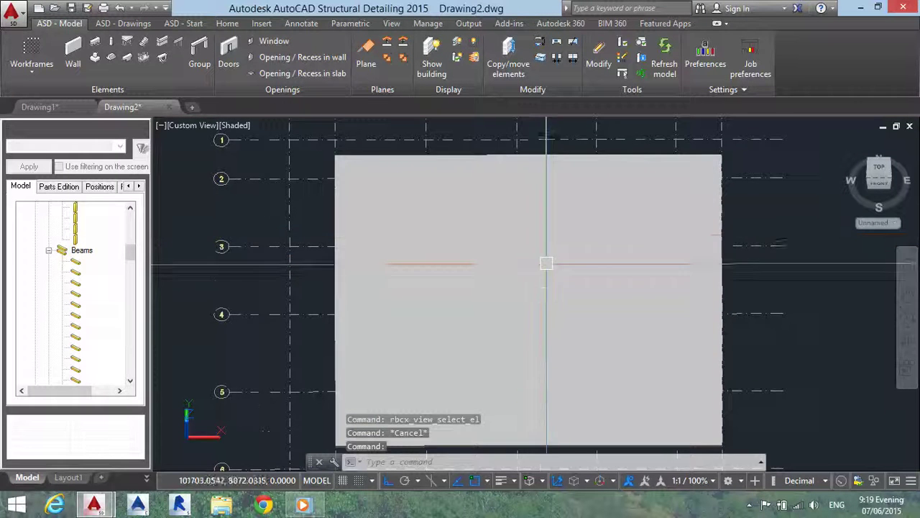
Orbit and pan to frame the four-beam ring squarely, close up
scroll(544, 266, down, 4)
scroll(558, 304, up, 3)
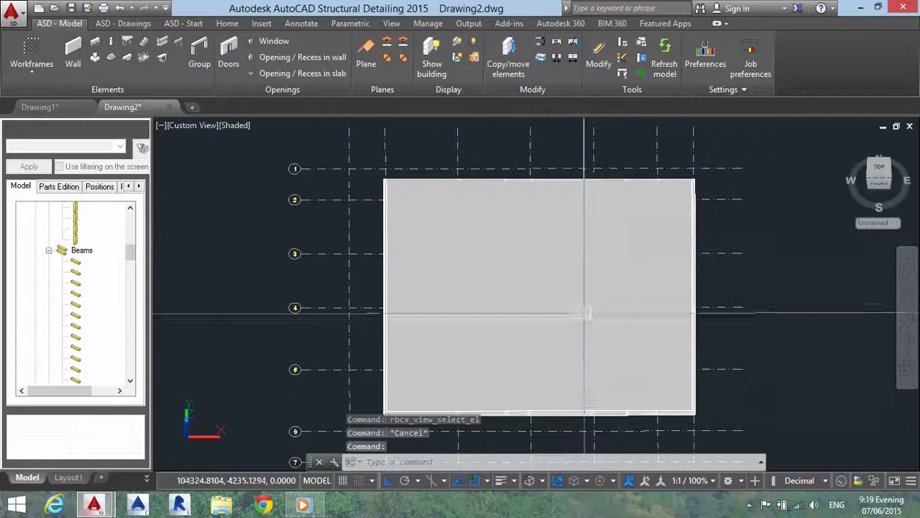
mouse_move(623, 309)
shift+middle_down()
mouse_move(626, 130)
mouse_move(575, 307)
mouse_move(555, 306)
mouse_move(604, 146)
mouse_move(622, 121)
shift+middle_up()
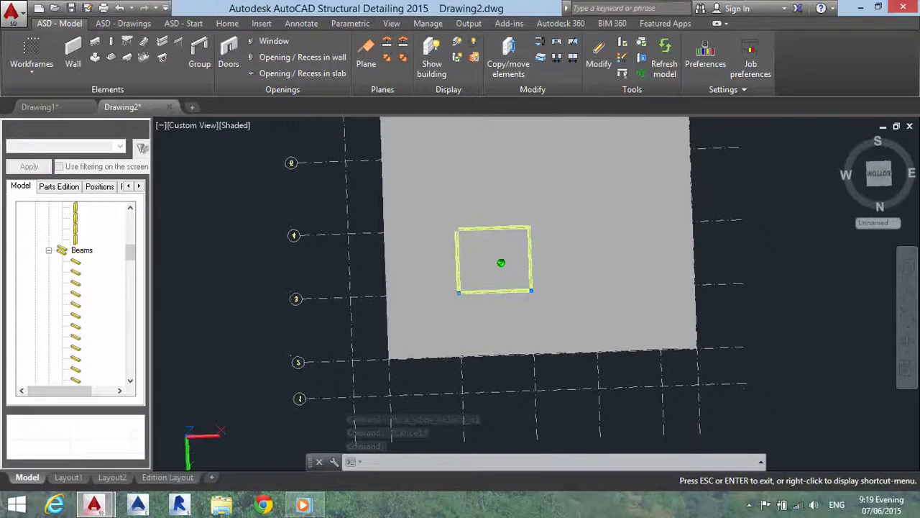
scroll(512, 216, up, 5)
shift+middle_drag(512, 224, 509, 211)
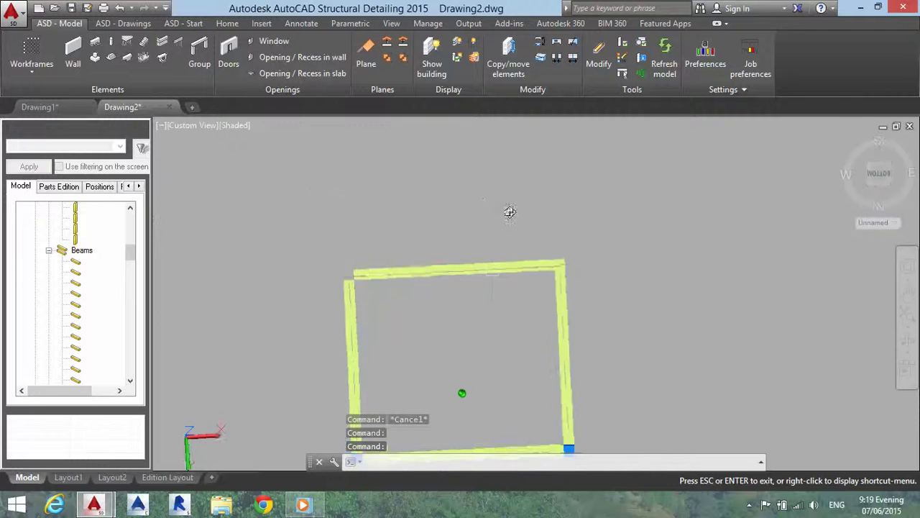
mouse_move(499, 256)
middle_down()
mouse_move(528, 170)
mouse_move(671, 382)
middle_up()
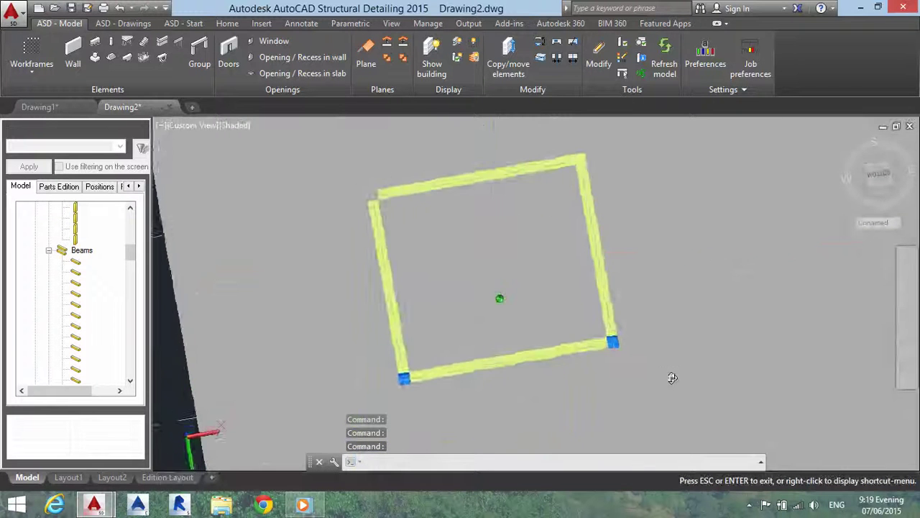
shift+middle_drag(651, 322, 678, 341)
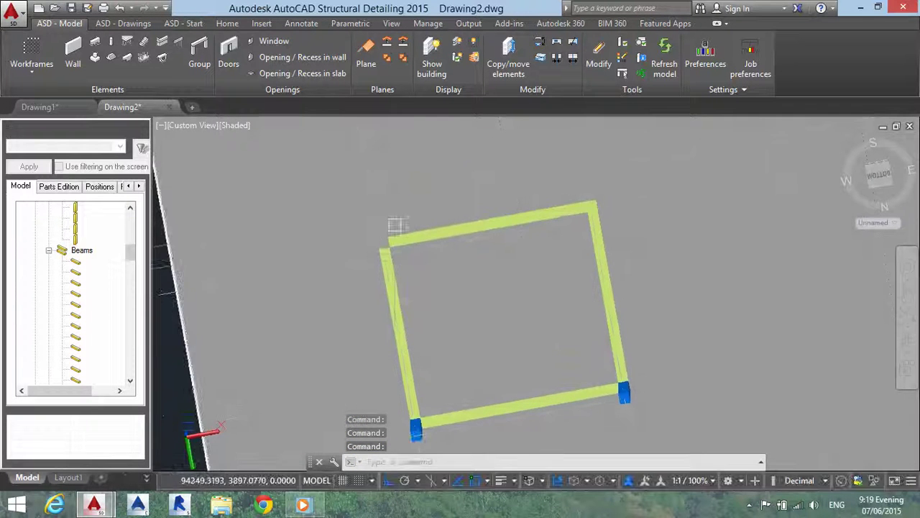
shift+middle_drag(386, 199, 396, 192)
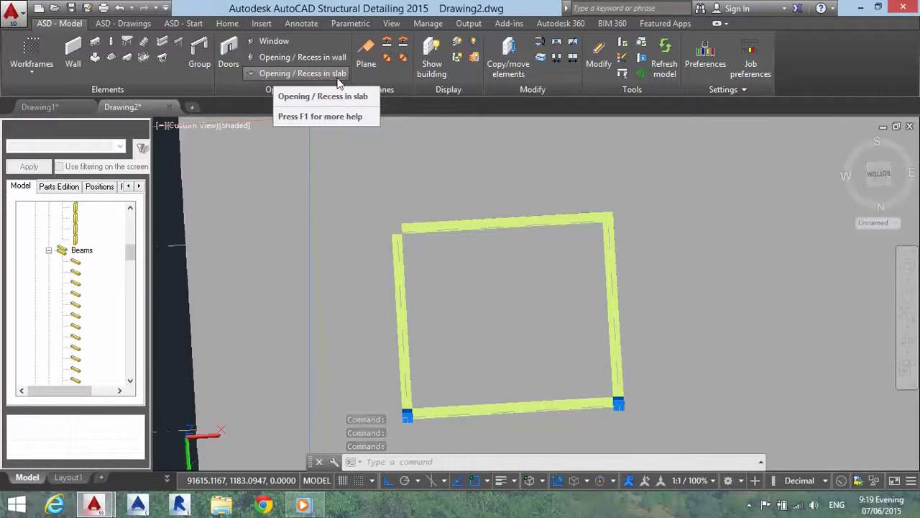
Start Opening / Recess in slab and keep D120 as the opening name
click(301, 73)
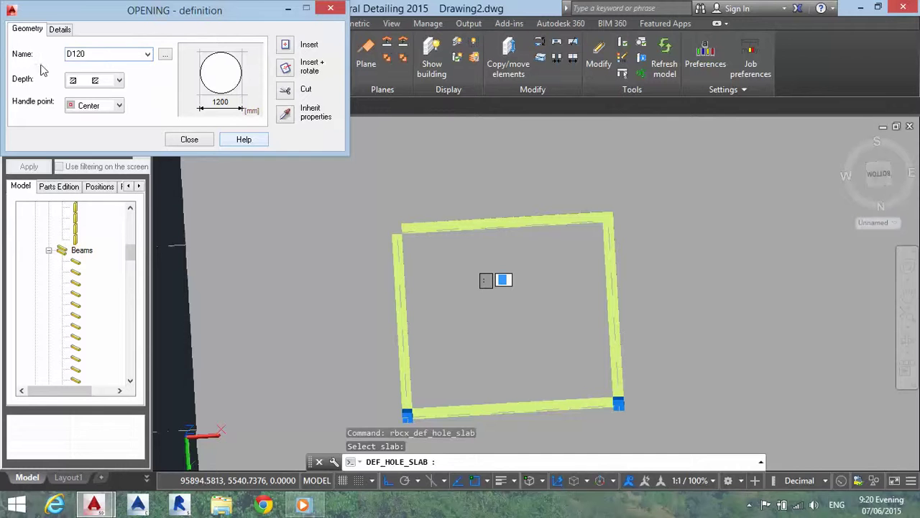
click(148, 55)
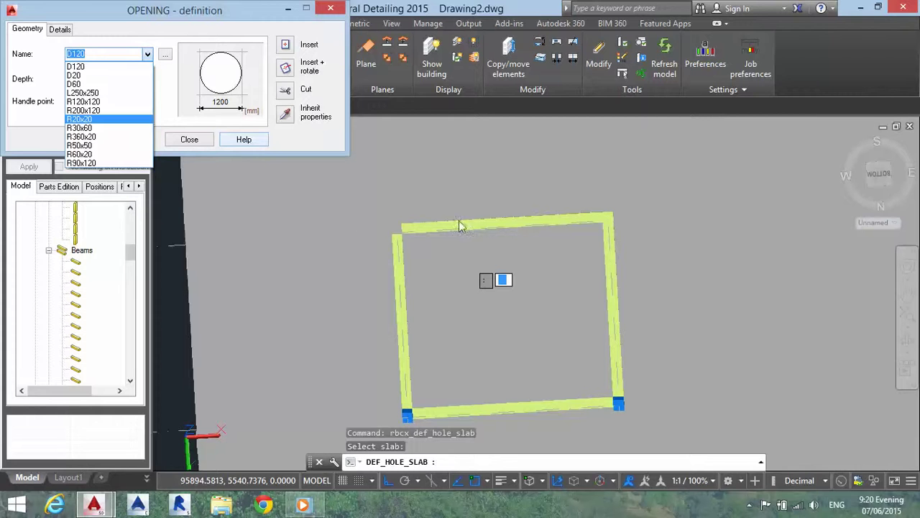
click(122, 36)
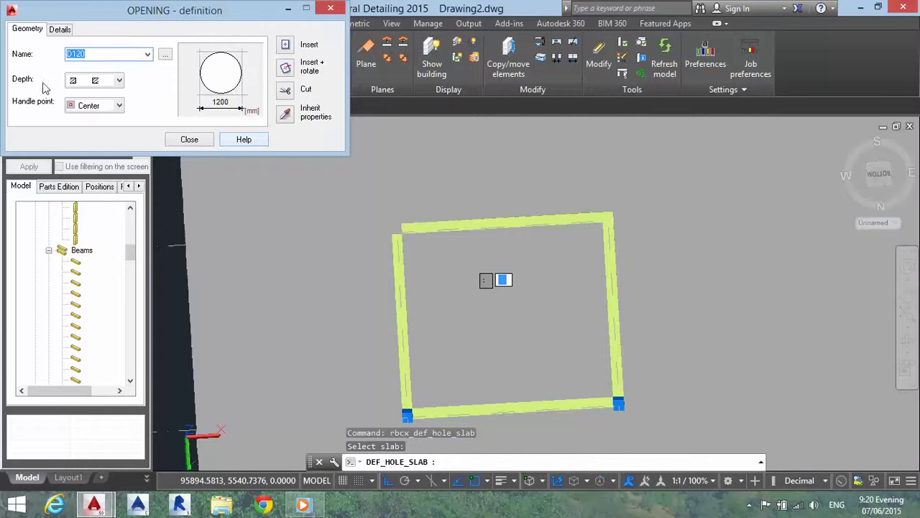
click(101, 54)
drag(94, 54, 63, 56)
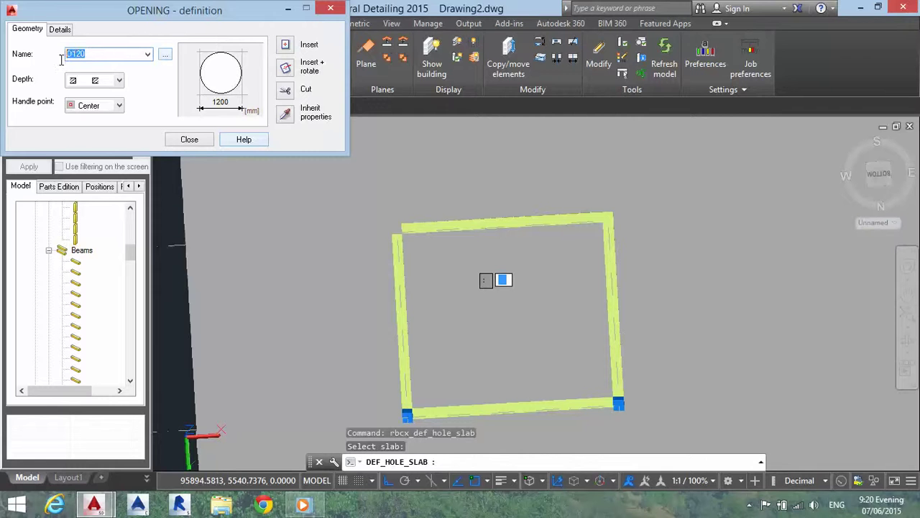
click(147, 55)
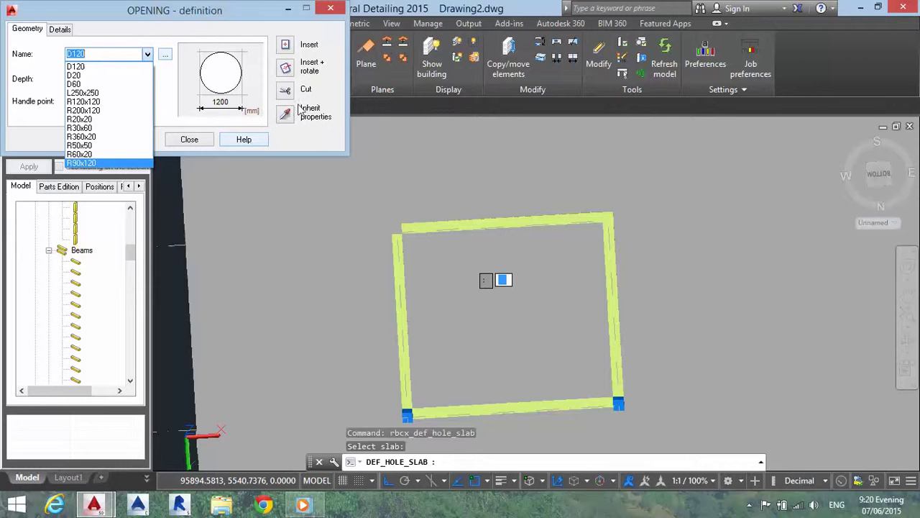
click(112, 58)
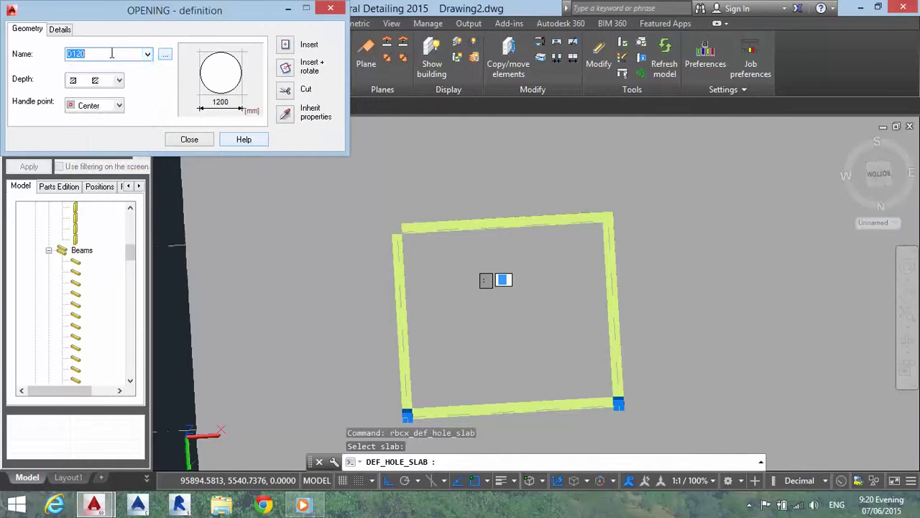
Browse the Opening library list, then display the Depth options
click(165, 57)
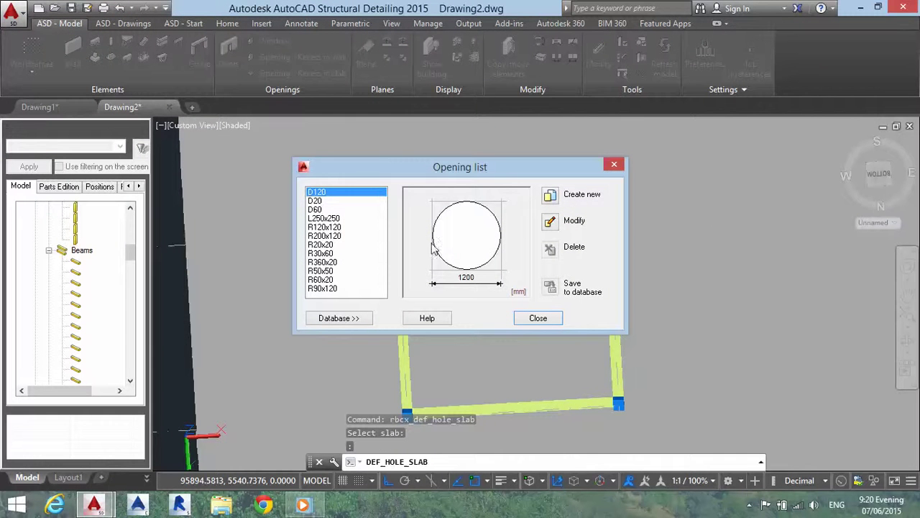
click(614, 166)
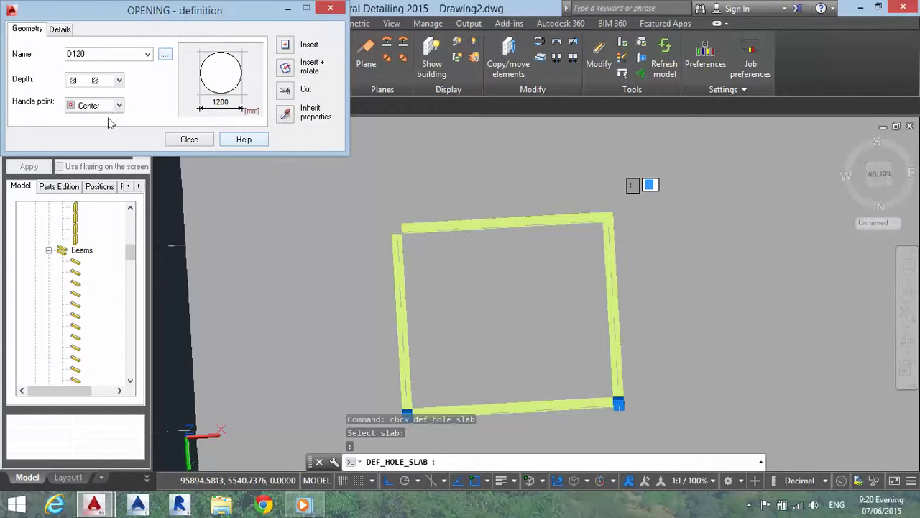
click(90, 85)
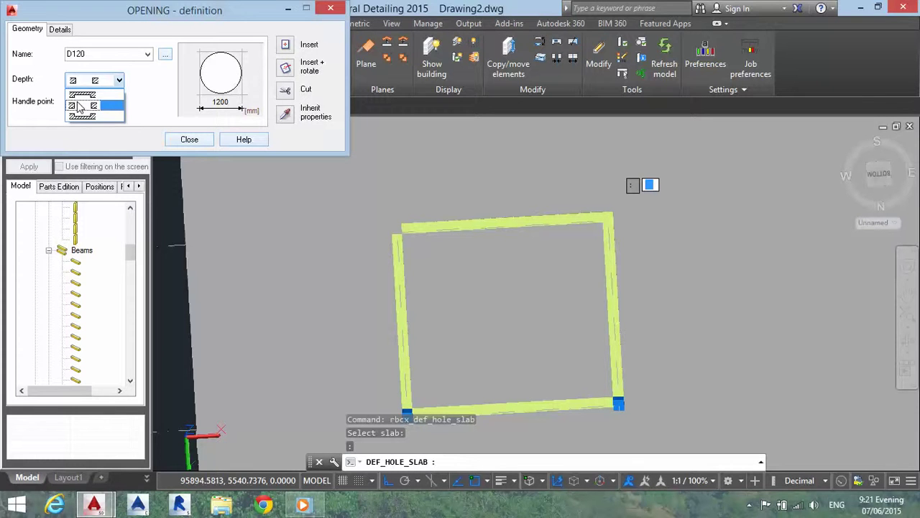
Make the D120 opening a partial-depth recess with depth 5
click(79, 106)
click(86, 85)
click(86, 96)
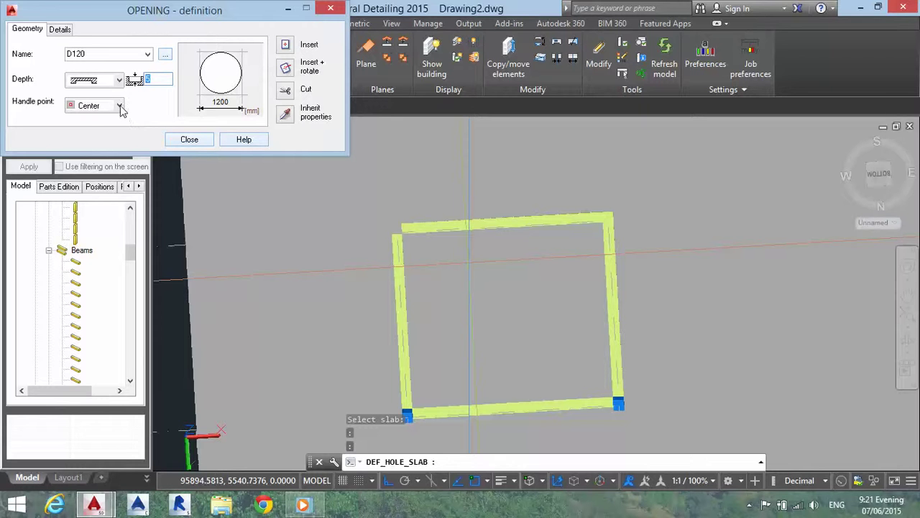
click(119, 80)
click(100, 107)
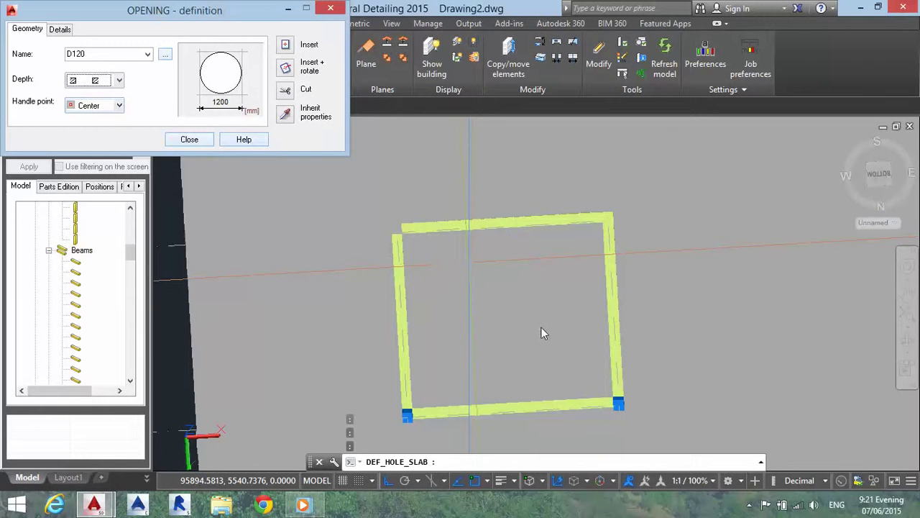
click(105, 84)
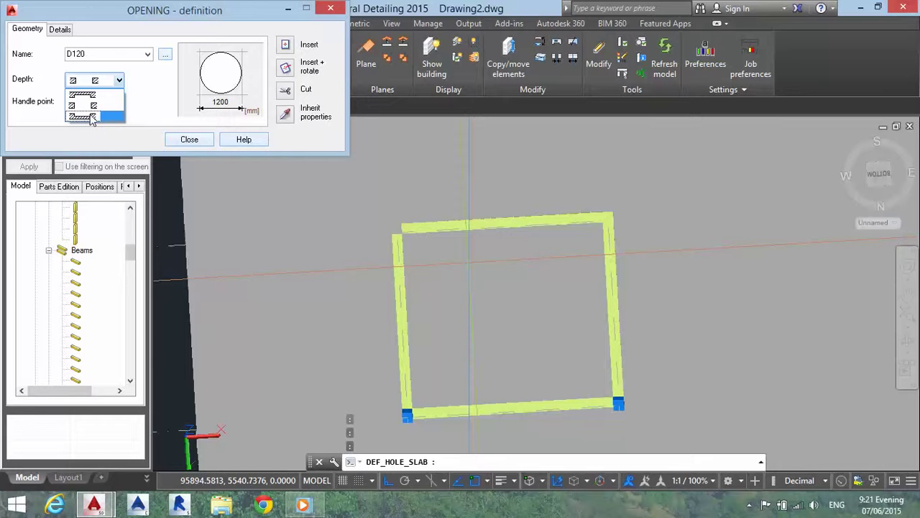
click(84, 118)
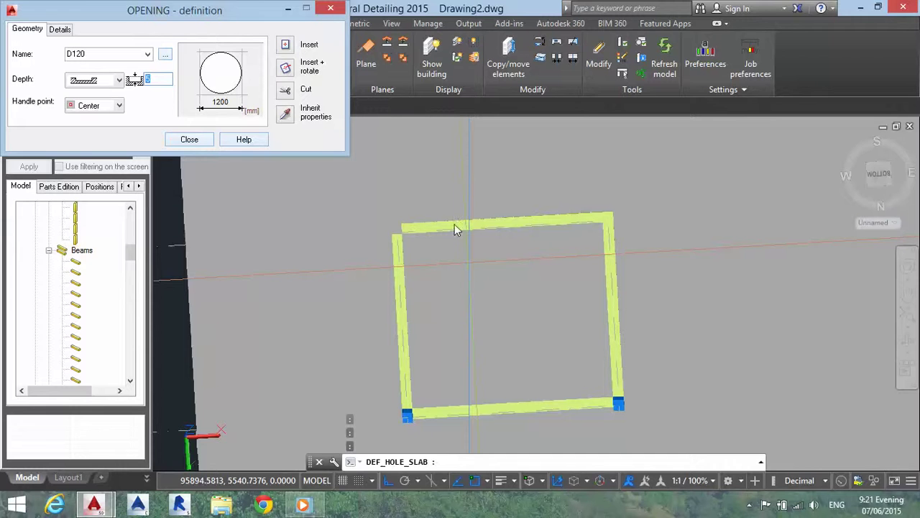
click(98, 107)
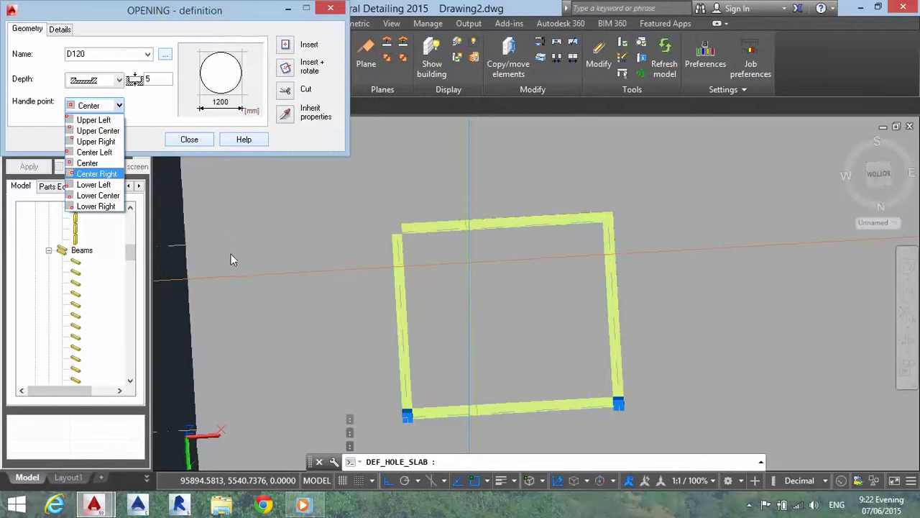
Keep the opening's handle point at Center
click(410, 286)
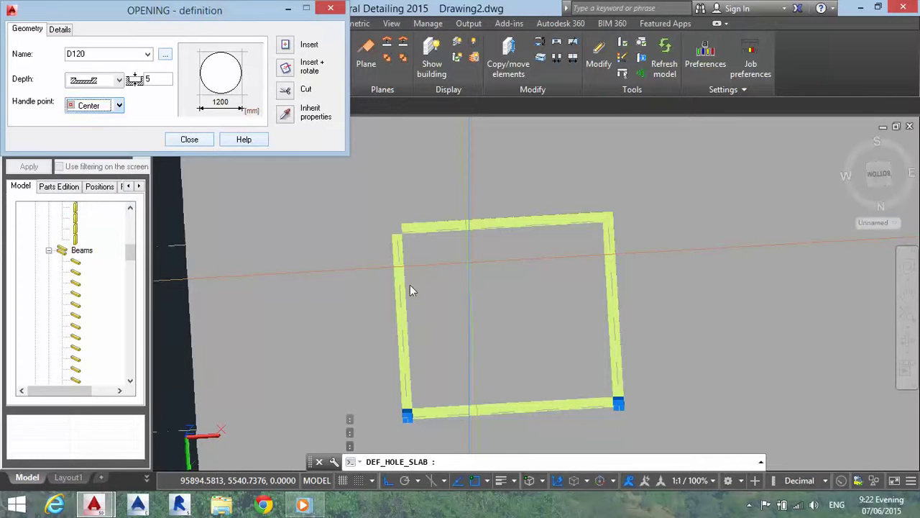
click(99, 107)
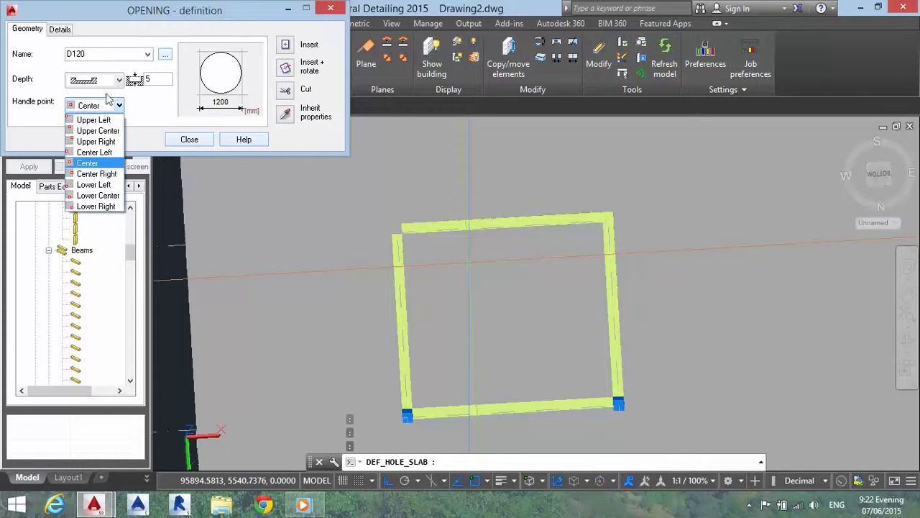
click(96, 52)
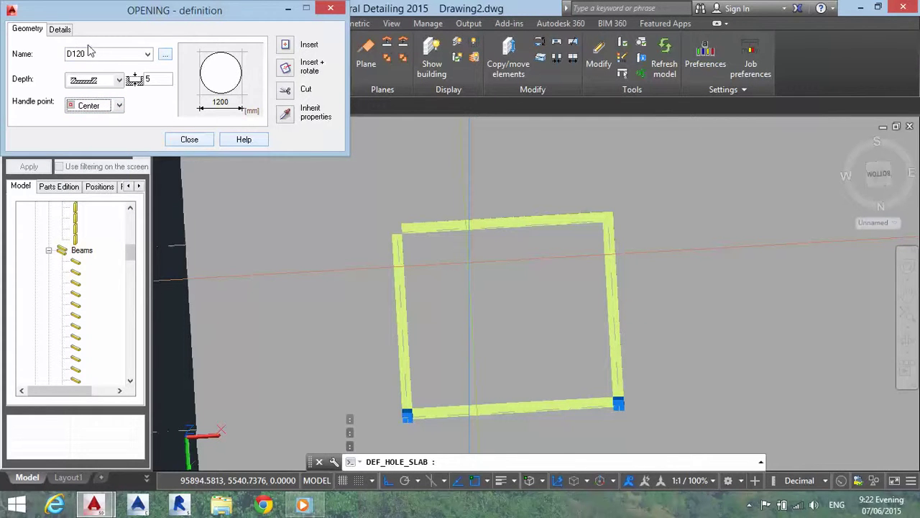
Switch the opening shape to the R30x60 rectangle and close the OPENING - definition dialog
click(147, 54)
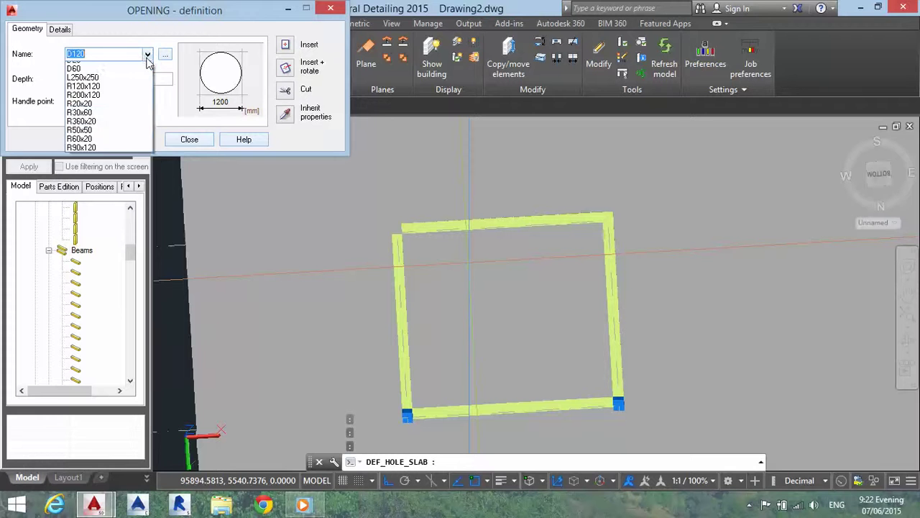
click(127, 135)
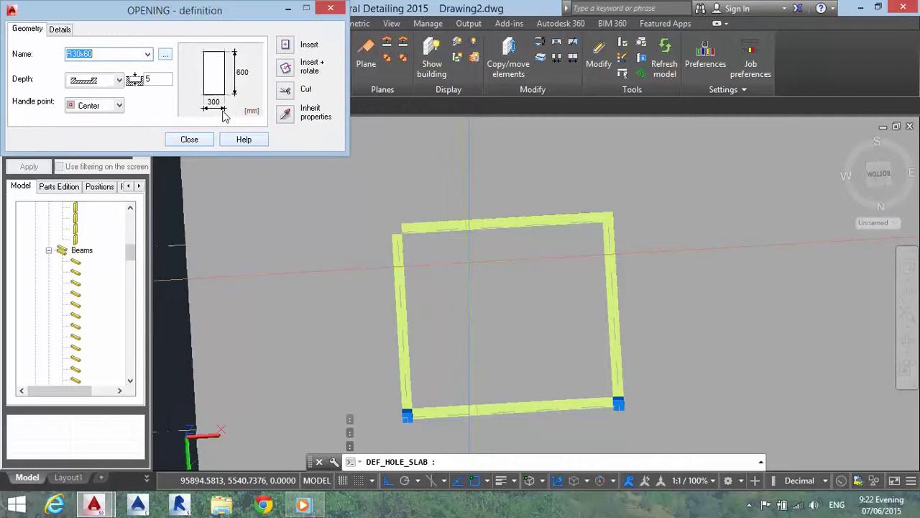
click(146, 56)
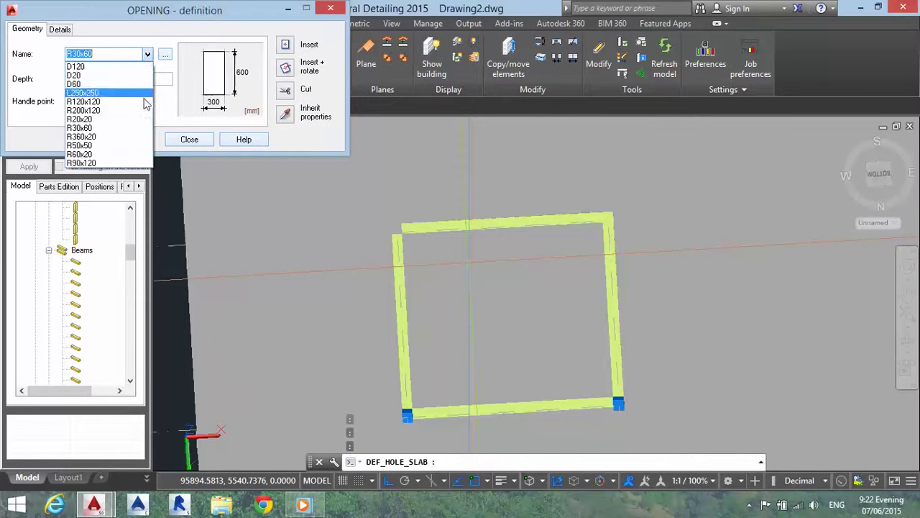
click(189, 108)
click(189, 139)
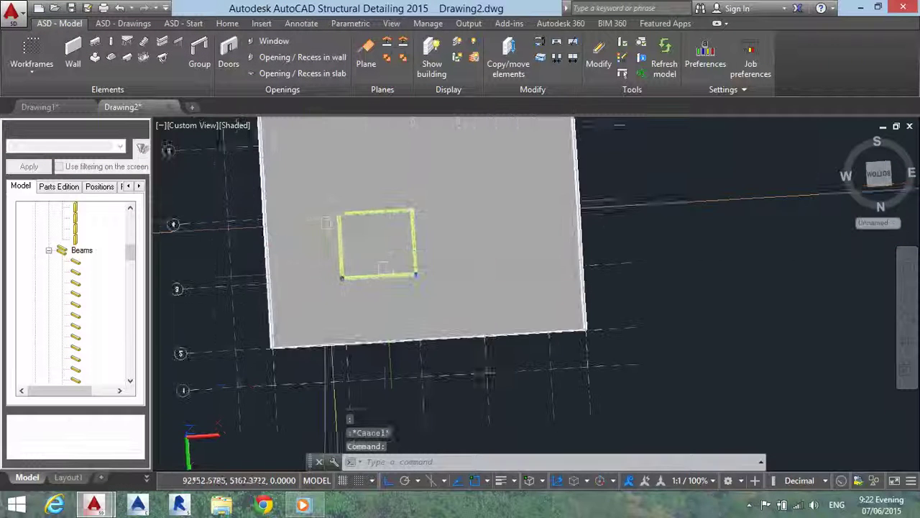
Switch to the Top view in 2D Wireframe and zoom in on the beam frame
shift+middle_drag(327, 223, 408, 179)
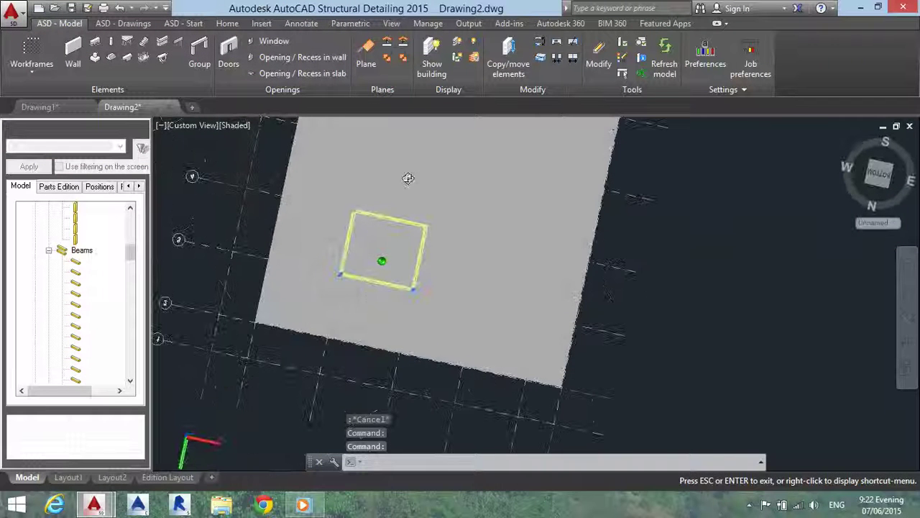
shift+middle_drag(244, 285, 382, 269)
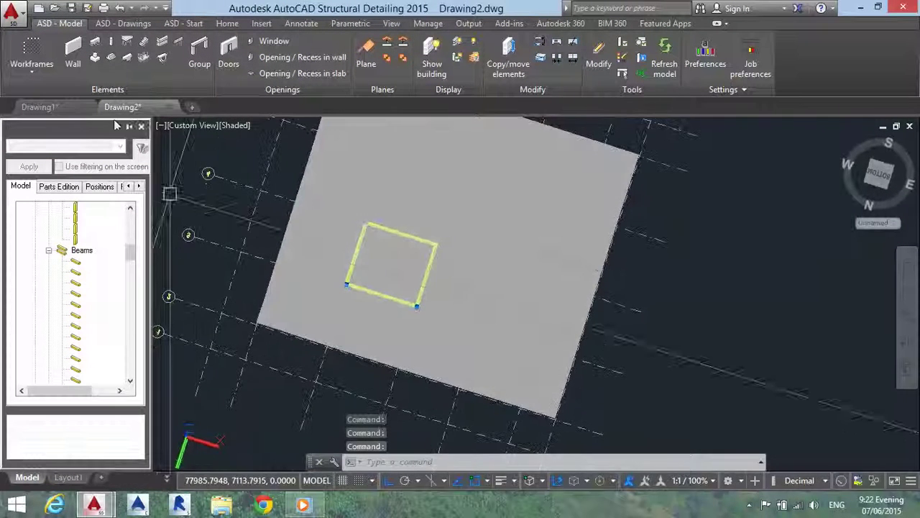
click(180, 125)
click(217, 158)
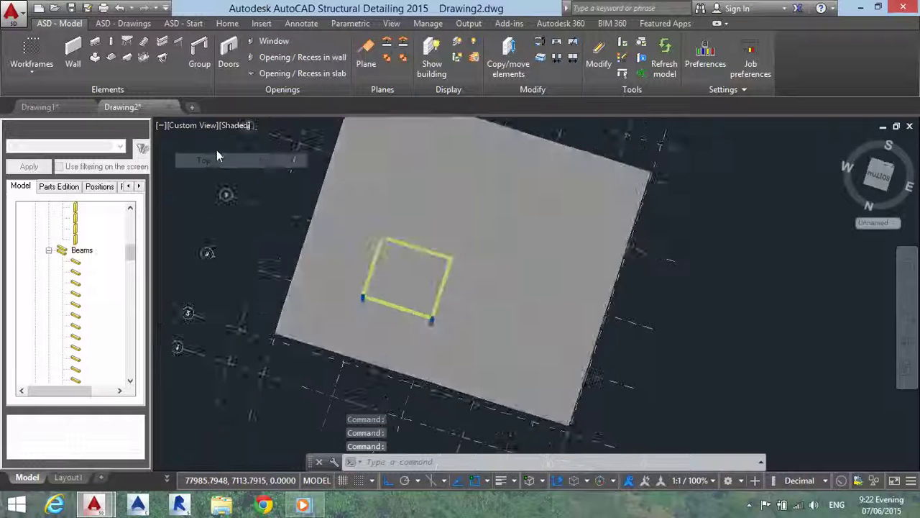
click(223, 129)
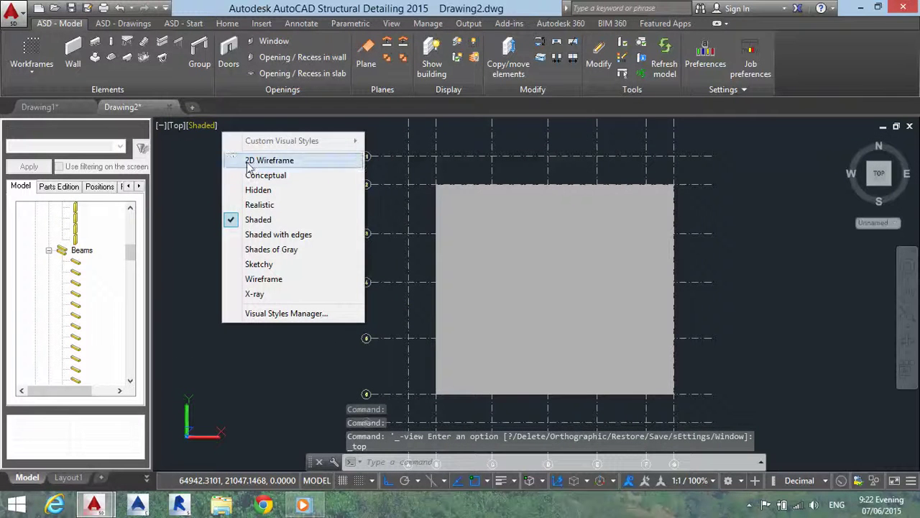
click(248, 160)
scroll(518, 266, up, 5)
middle_drag(477, 255, 464, 285)
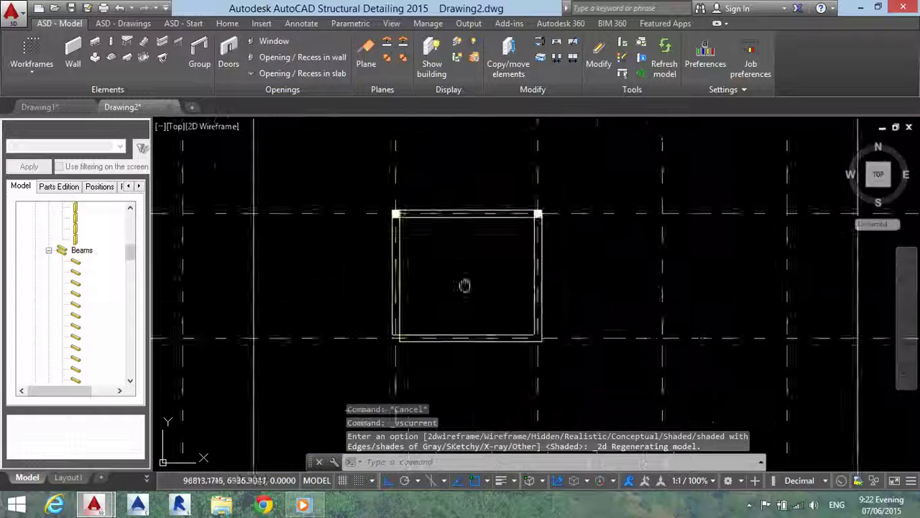
scroll(429, 291, up, 3)
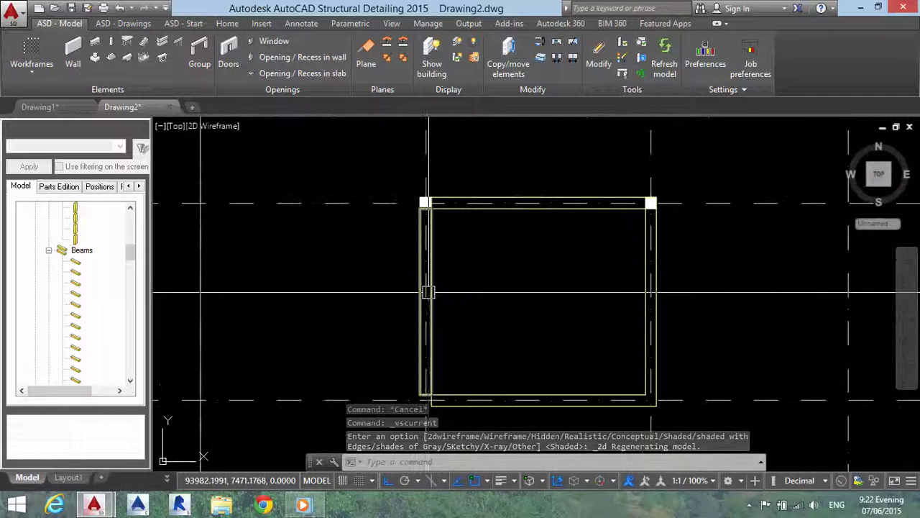
Add a trial 5250 linear dimension along the frame's left side with DLI
text(dli)
key(Return)
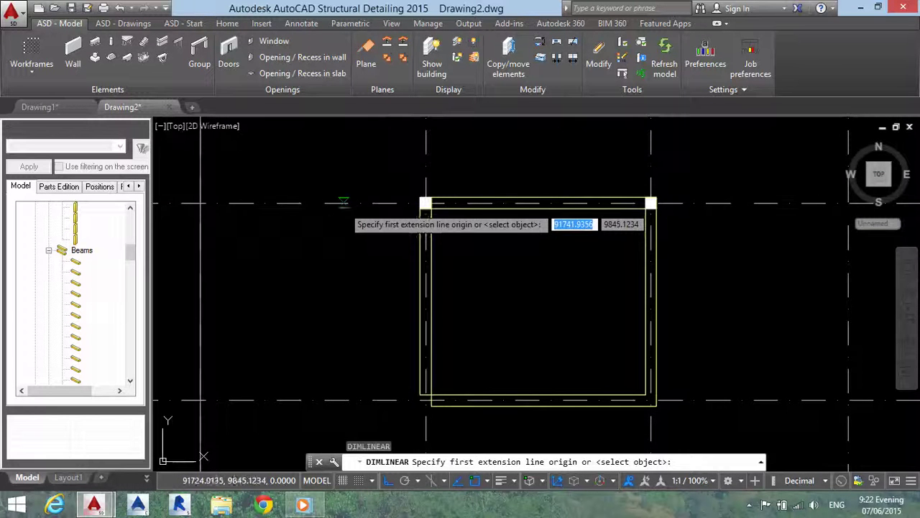
click(342, 202)
click(343, 401)
click(307, 287)
scroll(307, 287, up, 3)
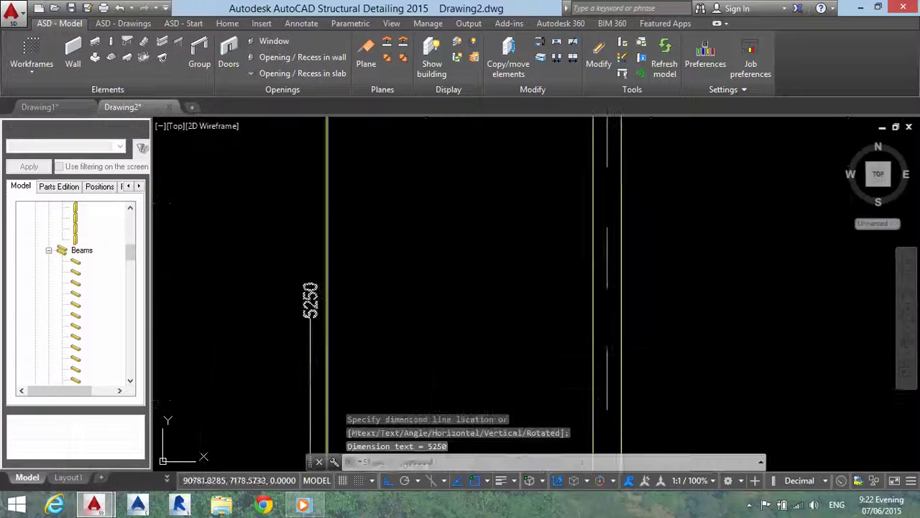
click(388, 348)
scroll(345, 324, up, 2)
scroll(349, 329, up, 2)
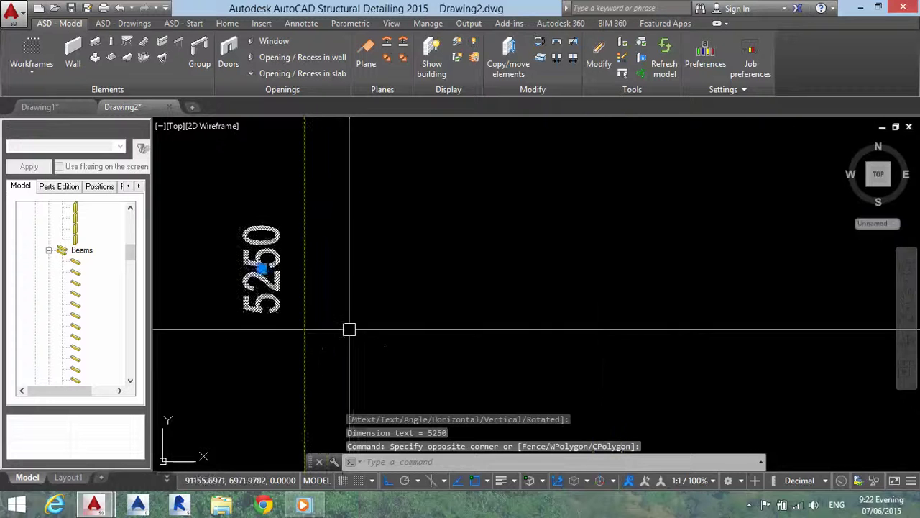
key(Escape)
click(365, 302)
scroll(282, 327, down, 3)
scroll(283, 327, down, 3)
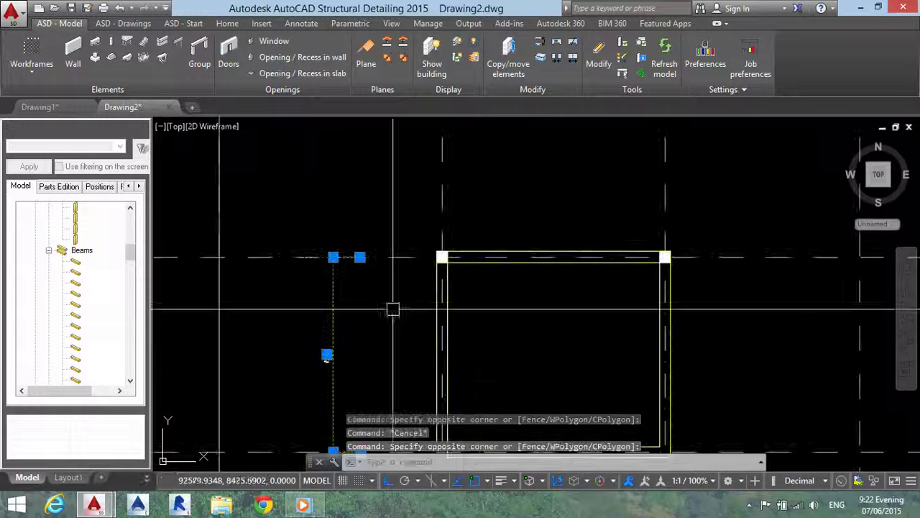
scroll(391, 309, down, 2)
key(Escape)
Add a trial 6000 linear dimension along the top of the frame
text(dli)
key(Return)
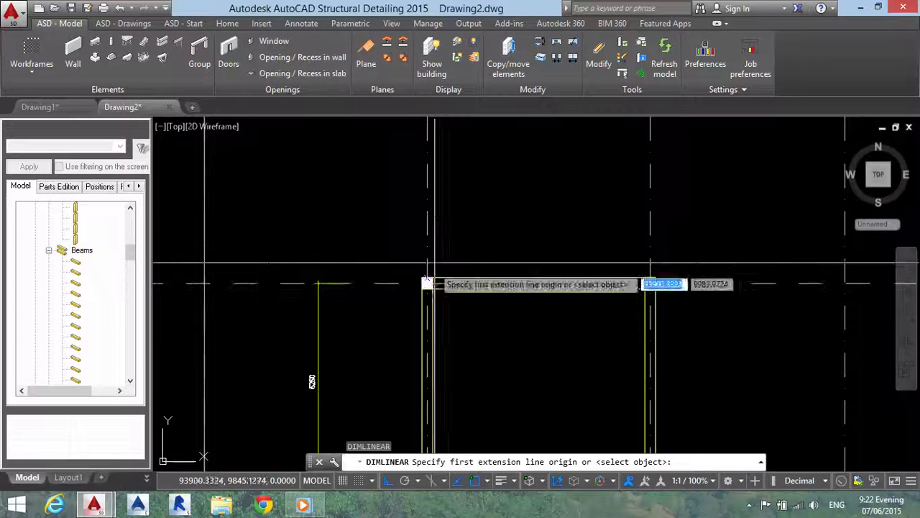
click(428, 219)
click(651, 283)
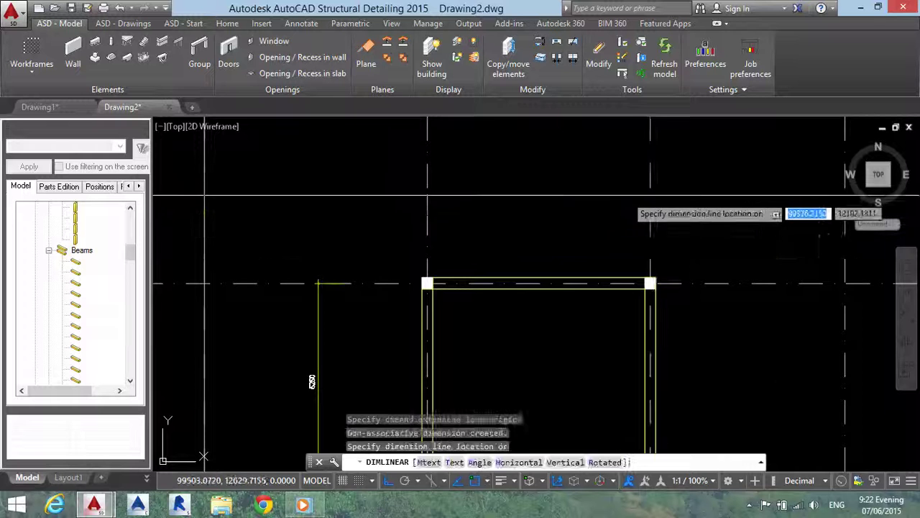
click(578, 180)
scroll(578, 180, up, 2)
scroll(564, 231, up, 2)
Erase the 6000 dimension and the stray vertical line left of the frame
click(513, 231)
text(e)
key(Return)
scroll(421, 316, down, 5)
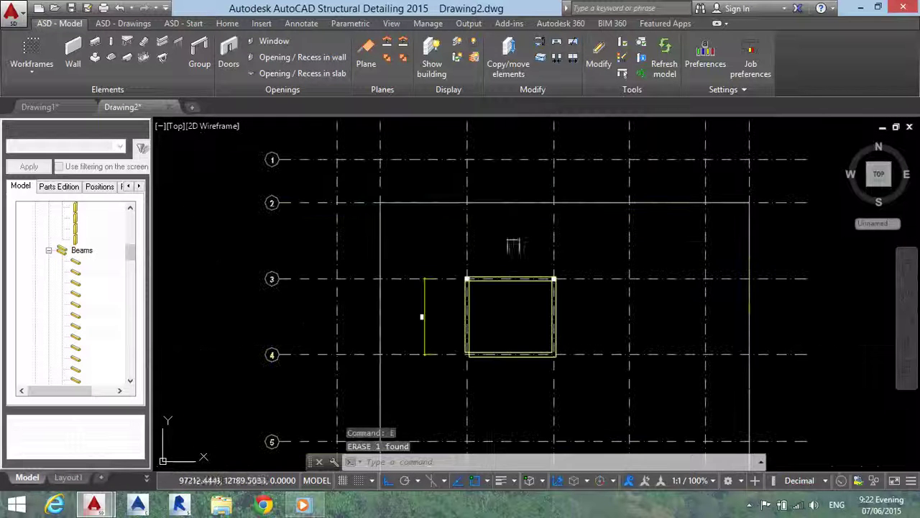
scroll(390, 255, up, 2)
scroll(391, 278, up, 2)
click(370, 236)
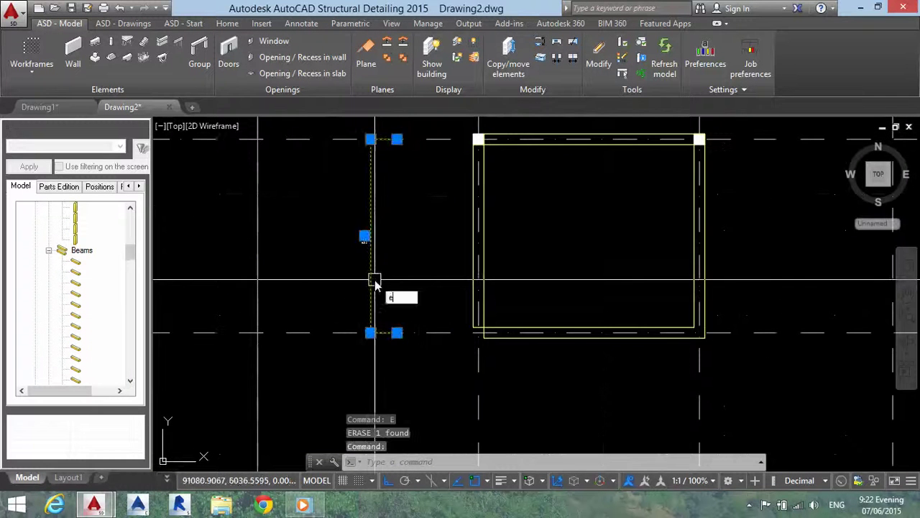
text(e)
key(Return)
mouse_move(602, 225)
middle_down()
mouse_move(503, 269)
mouse_move(499, 288)
middle_up()
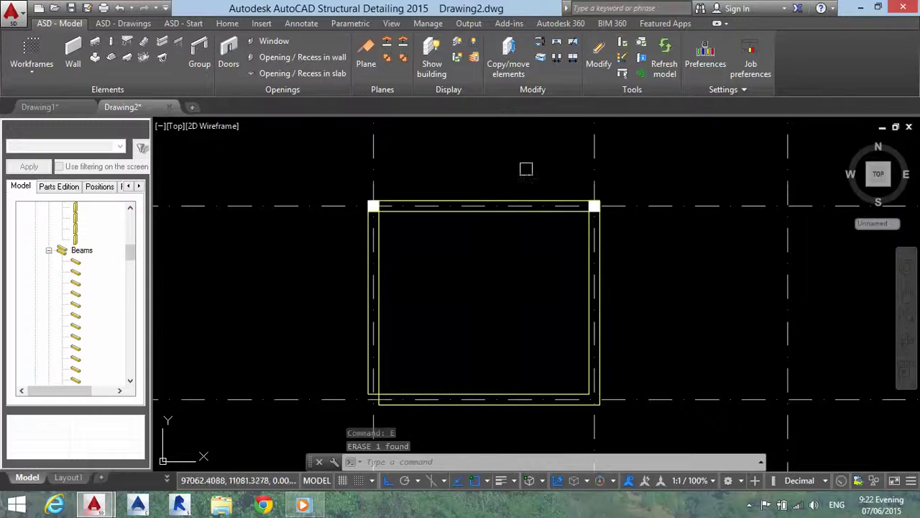
middle_drag(454, 276, 455, 274)
scroll(455, 274, down, 2)
scroll(470, 283, down, 2)
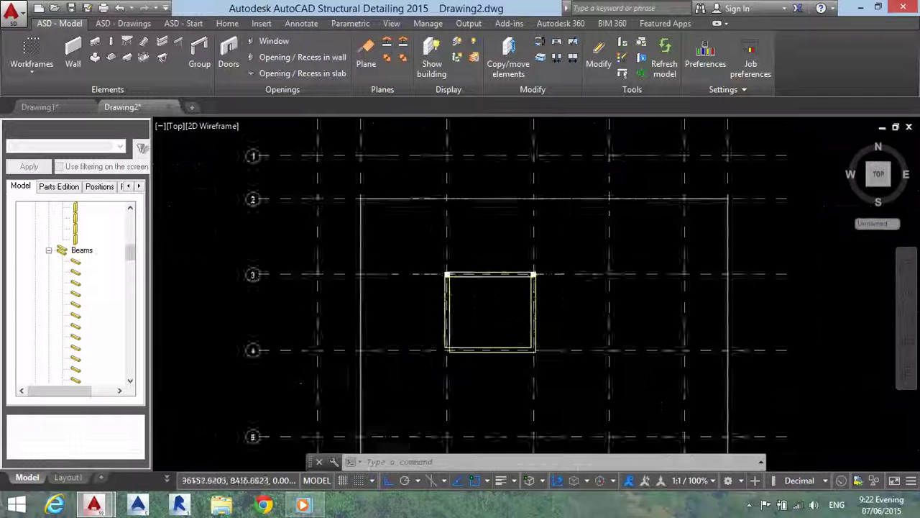
middle_drag(534, 273, 513, 281)
scroll(514, 281, up, 4)
middle_drag(480, 328, 485, 255)
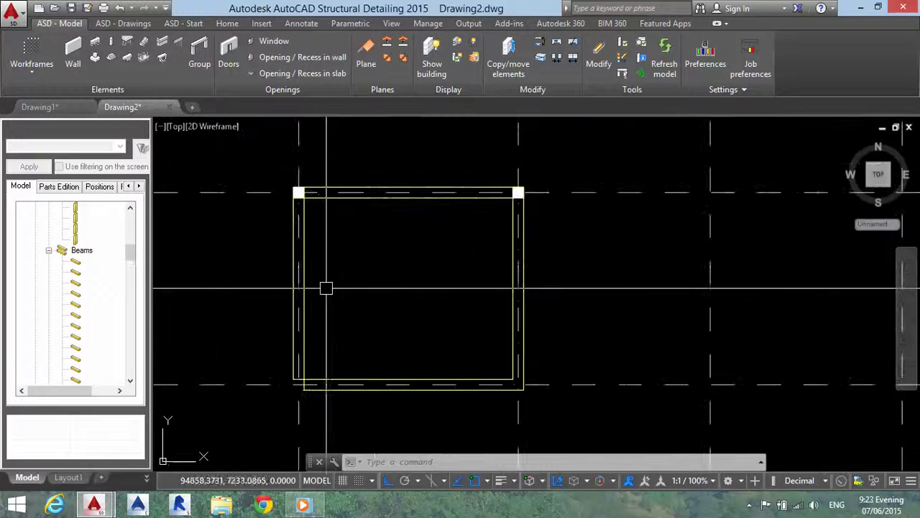
middle_drag(488, 341, 520, 325)
scroll(520, 325, down, 2)
mouse_move(477, 267)
middle_down()
mouse_move(471, 244)
mouse_move(482, 294)
mouse_move(496, 291)
middle_up()
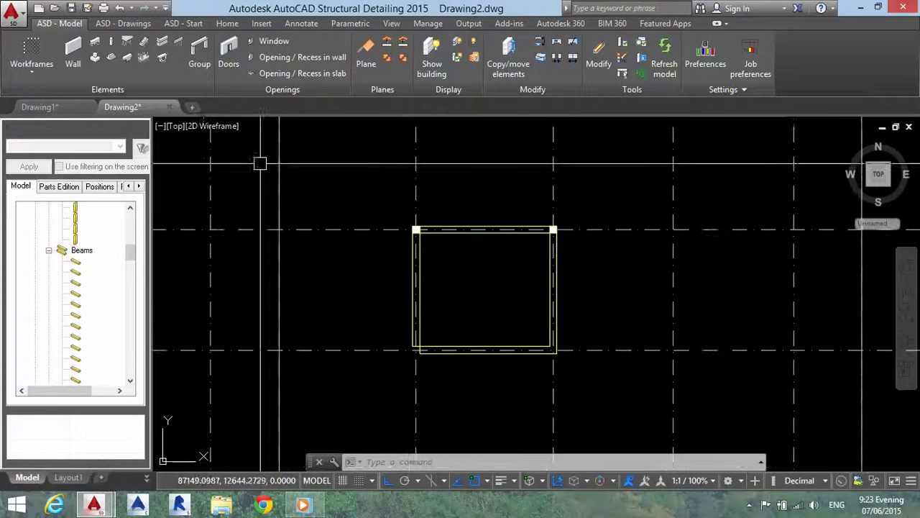
click(304, 83)
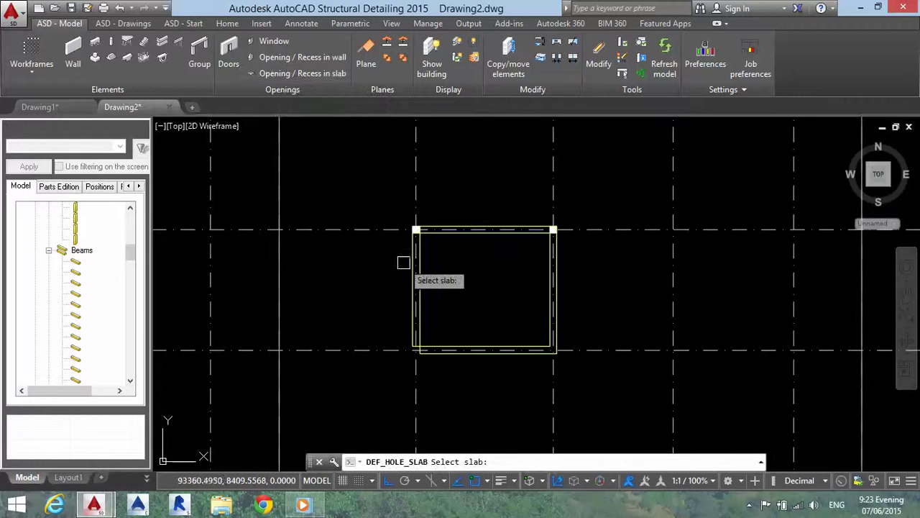
scroll(400, 261, down, 2)
scroll(379, 270, up, 1)
key(Escape)
middle_drag(375, 194, 374, 266)
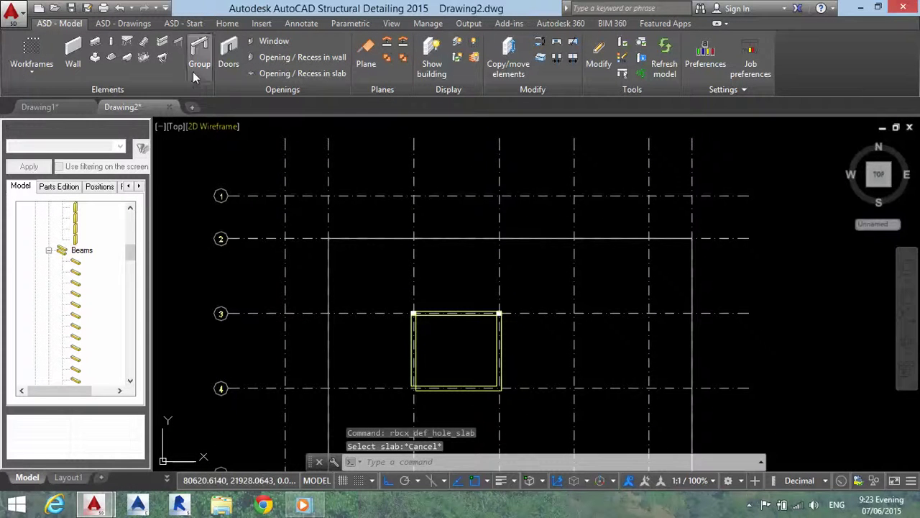
Switch to the Shaded visual style and zoom to the window-selected slab
click(219, 128)
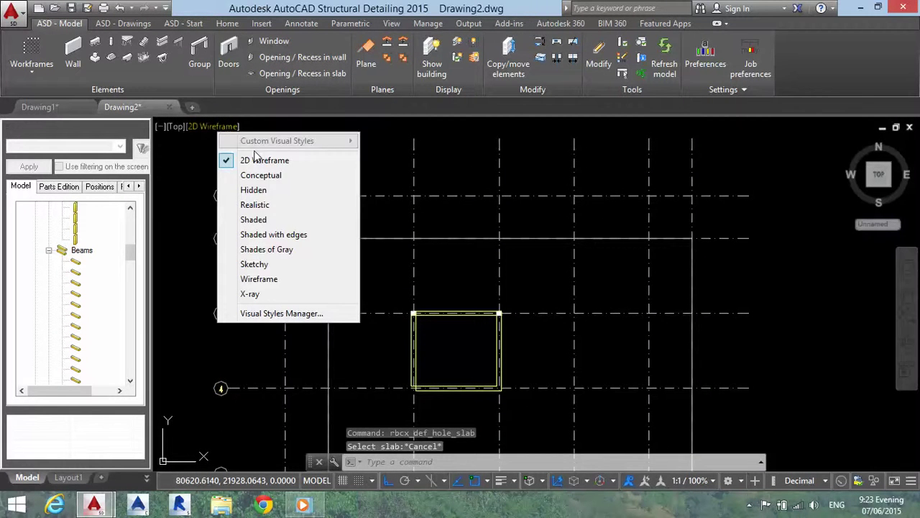
click(264, 219)
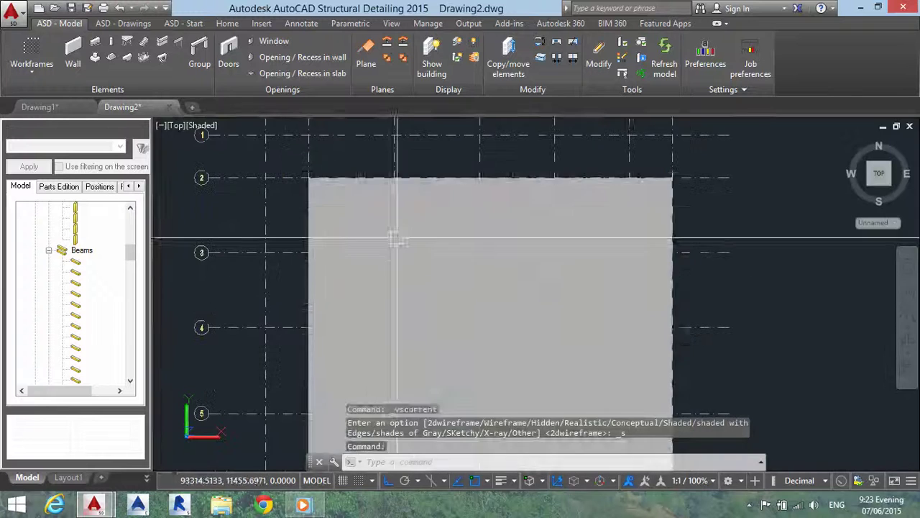
click(350, 210)
click(544, 344)
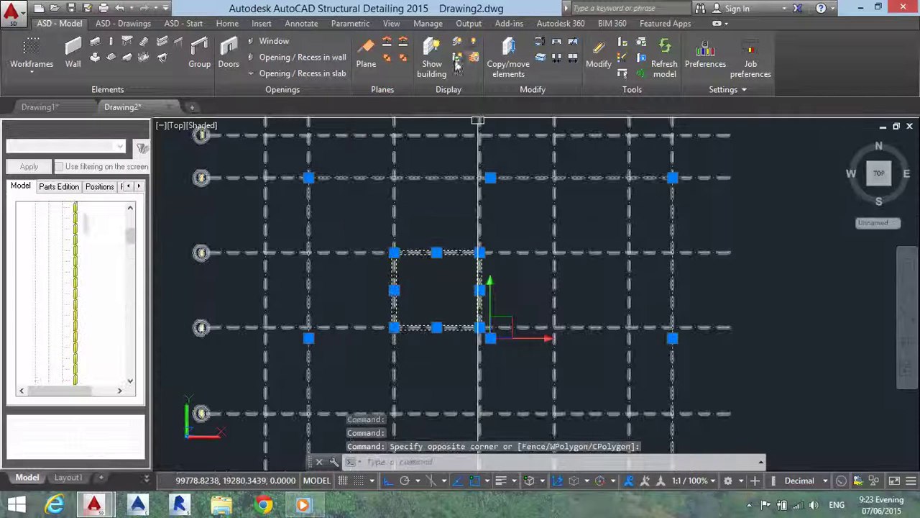
click(474, 47)
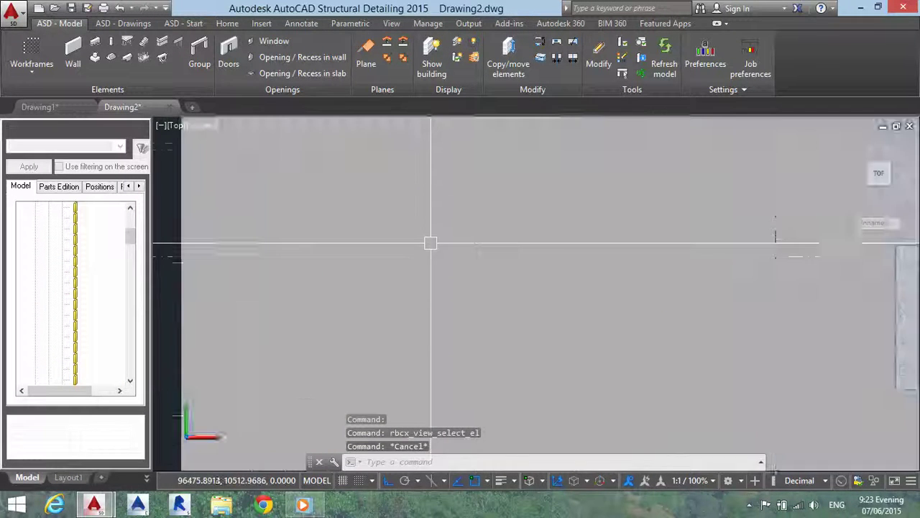
Orbit the slab, then check it from the Back and Top preset views
shift+middle_drag(468, 374, 473, 127)
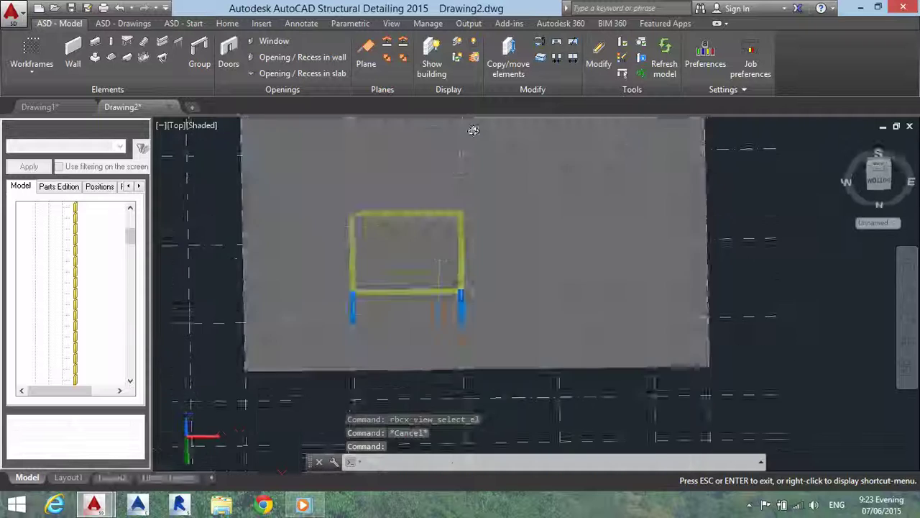
shift+middle_drag(453, 378, 472, 154)
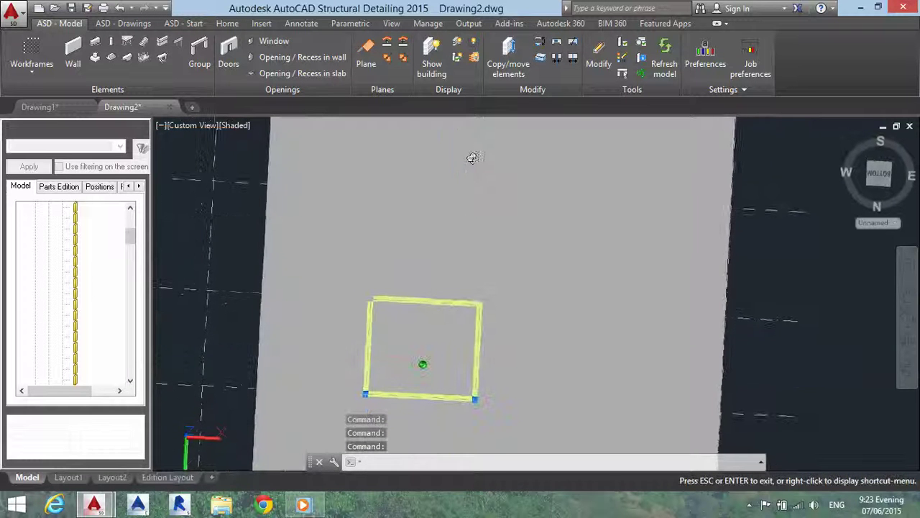
middle_drag(479, 213, 530, 250)
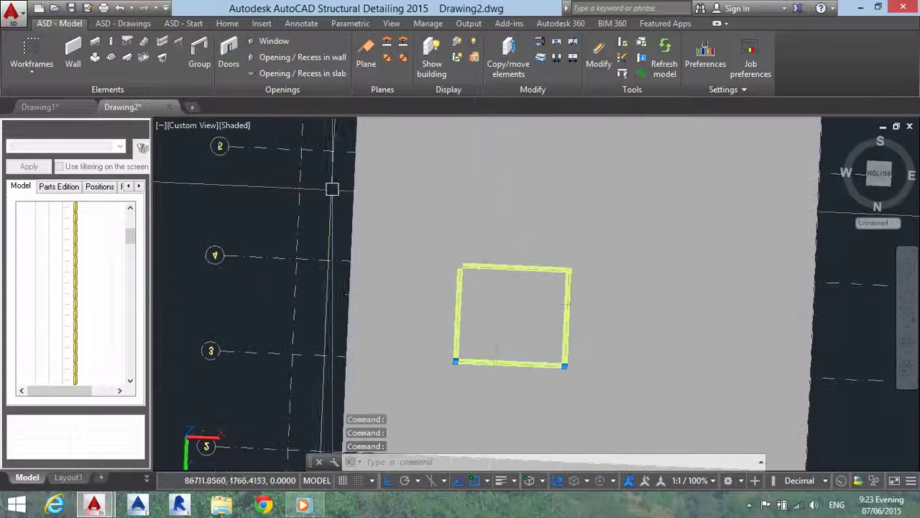
click(180, 127)
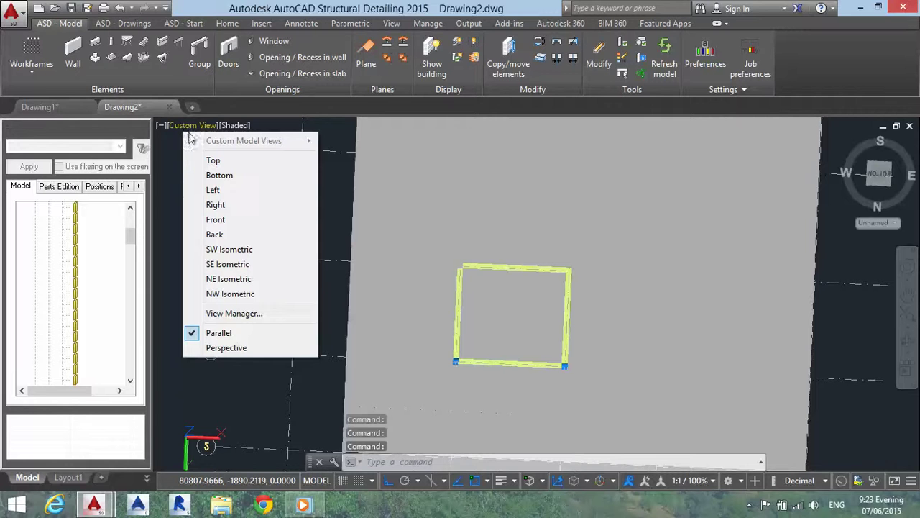
click(245, 234)
mouse_move(410, 298)
shift+middle_down()
mouse_move(421, 400)
mouse_move(511, 179)
mouse_move(157, 236)
mouse_move(585, 187)
mouse_move(421, 306)
shift+middle_up()
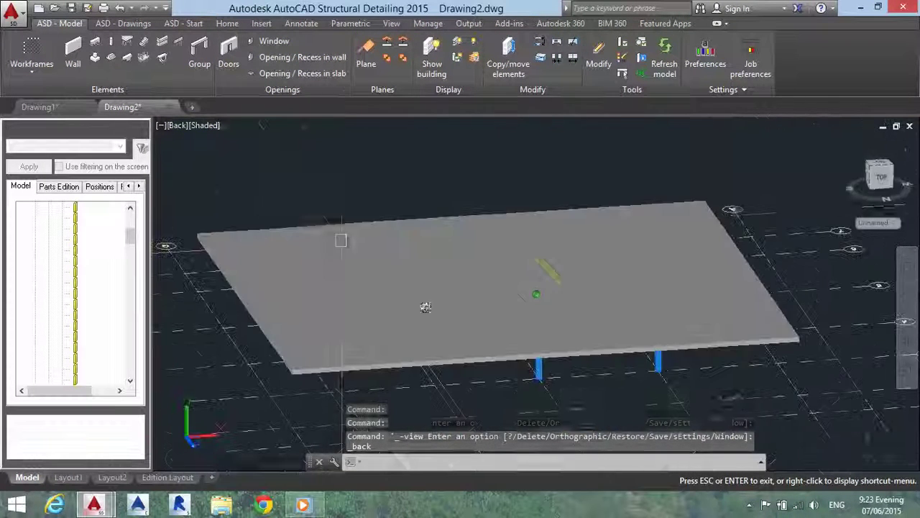
click(182, 127)
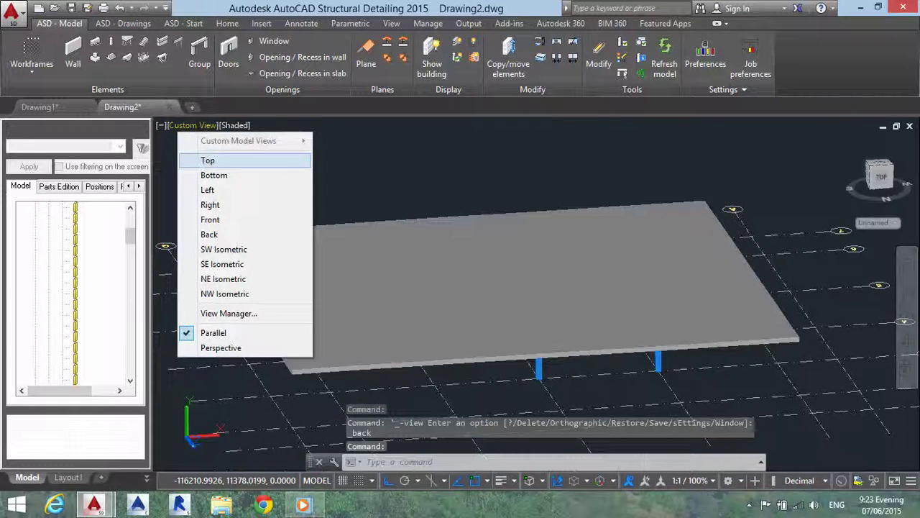
click(195, 156)
Orbit and zoom to a slightly tilted close-up of the slab's four-beam frame
mouse_move(544, 286)
shift+middle_down()
mouse_move(460, 258)
mouse_move(468, 142)
mouse_move(498, 145)
shift+middle_up()
mouse_move(487, 338)
shift+middle_down()
mouse_move(468, 302)
mouse_move(445, 288)
shift+middle_up()
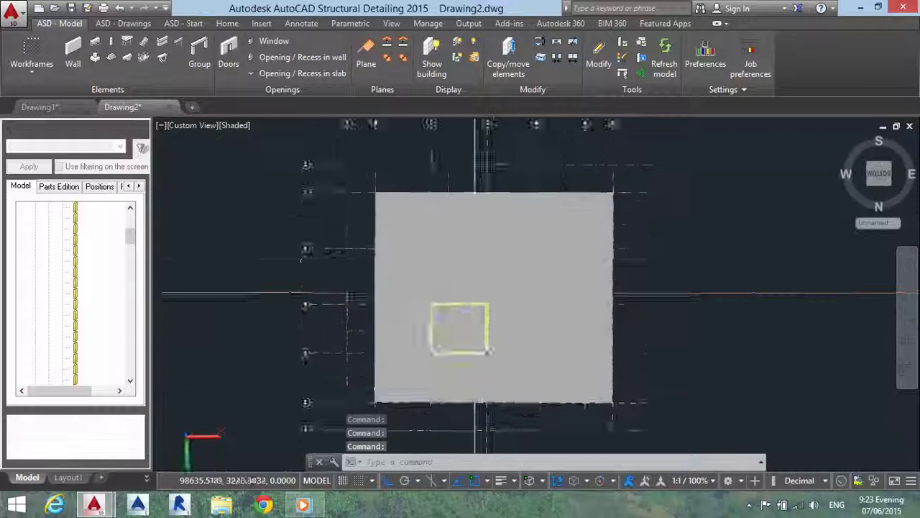
scroll(442, 338, up, 3)
mouse_move(442, 338)
shift+middle_down()
mouse_move(451, 252)
mouse_move(444, 217)
mouse_move(454, 220)
shift+middle_up()
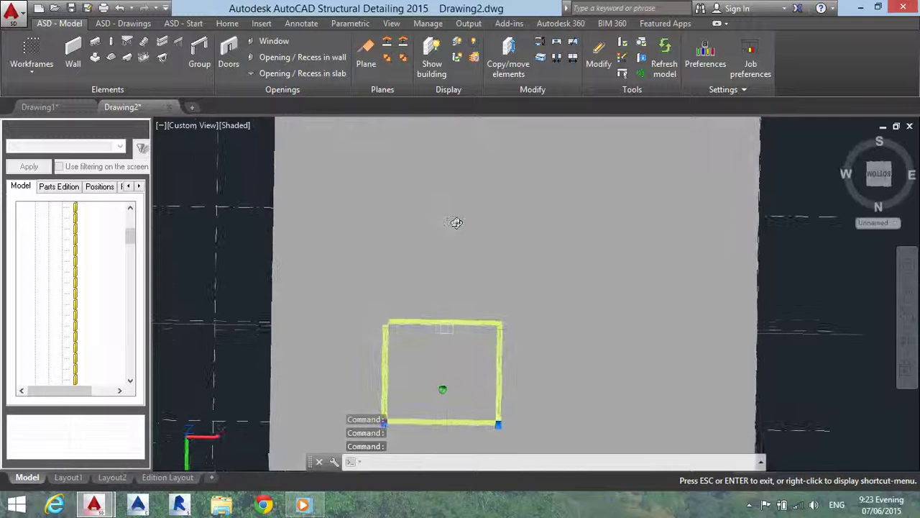
scroll(436, 274, up, 5)
mouse_move(437, 274)
shift+middle_down()
mouse_move(341, 269)
mouse_move(577, 185)
mouse_move(584, 165)
shift+middle_up()
scroll(476, 249, down, 2)
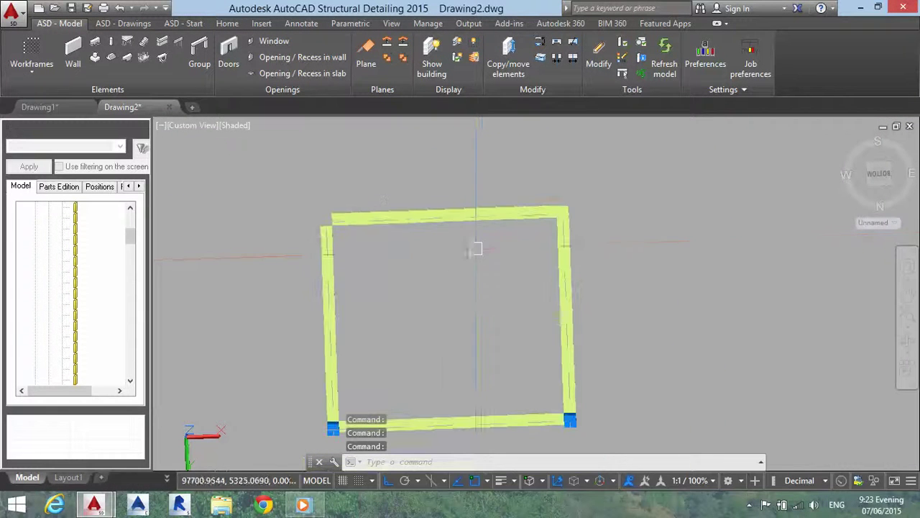
shift+middle_drag(393, 205, 393, 154)
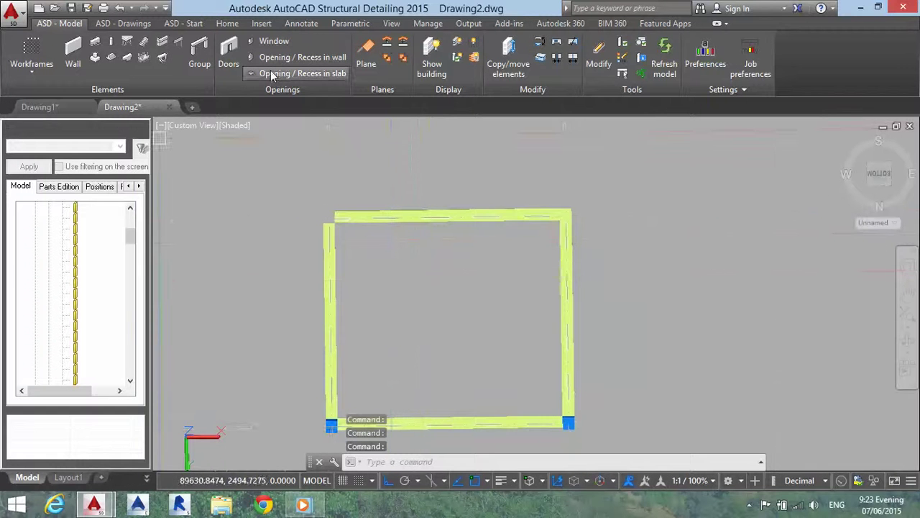
Begin a custom-outline opening on the selected floor slab with the Cut option
click(313, 77)
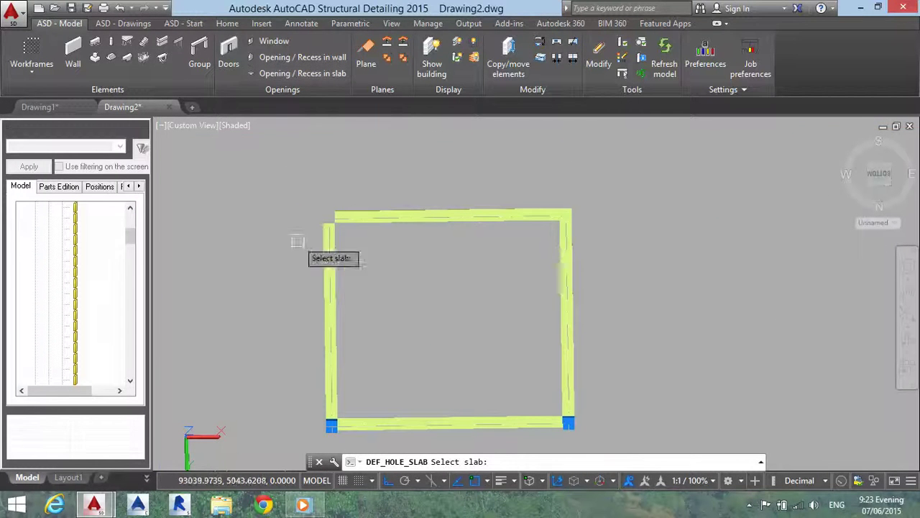
click(410, 274)
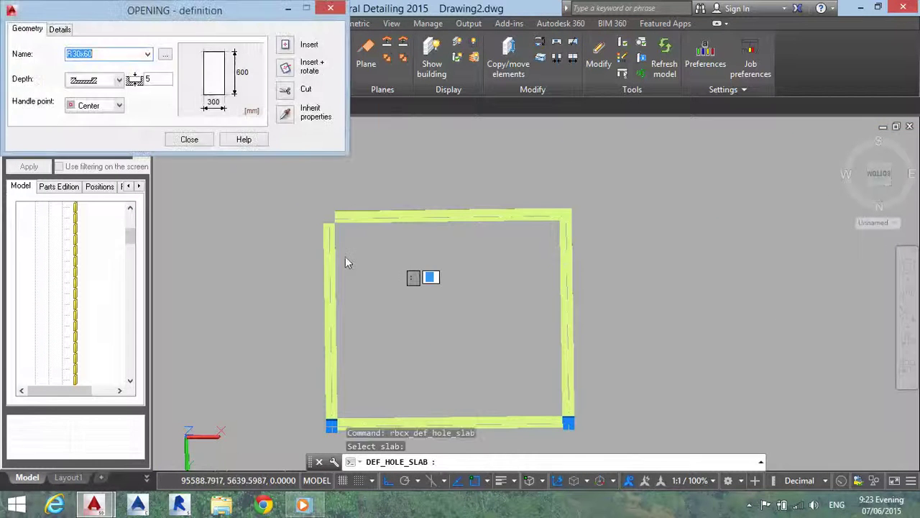
click(286, 89)
scroll(370, 215, up, 3)
scroll(316, 227, up, 2)
scroll(294, 220, up, 1)
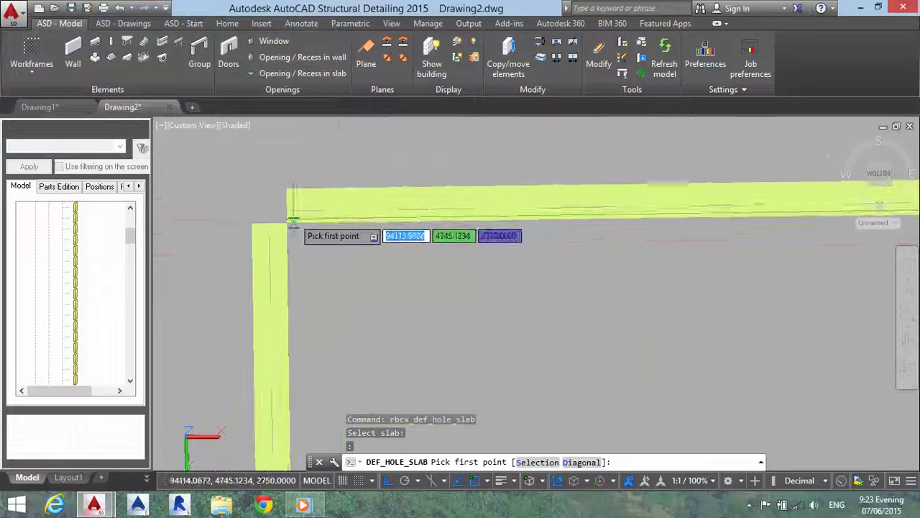
Pick the opening's first two outline points at the slab's left and right corners
click(294, 220)
scroll(293, 220, down, 2)
scroll(567, 205, up, 1)
scroll(565, 196, up, 1)
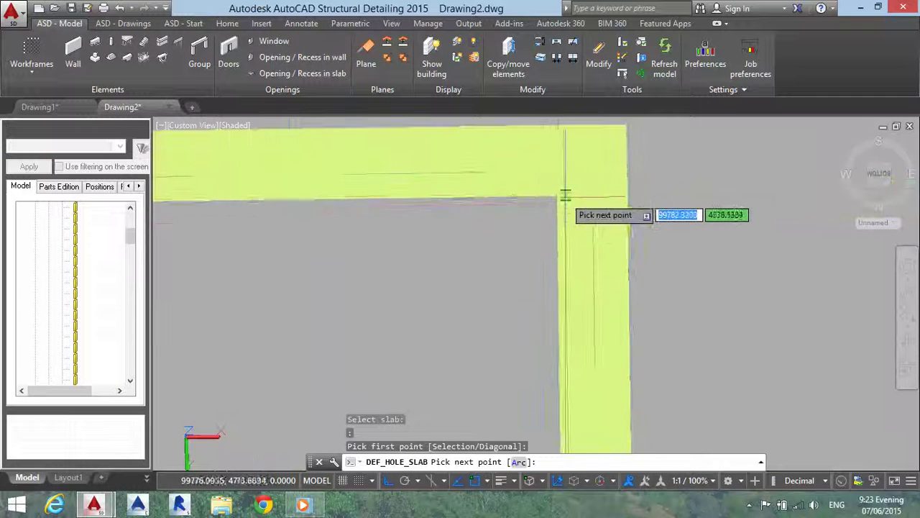
click(560, 196)
scroll(559, 196, down, 2)
scroll(533, 237, up, 1)
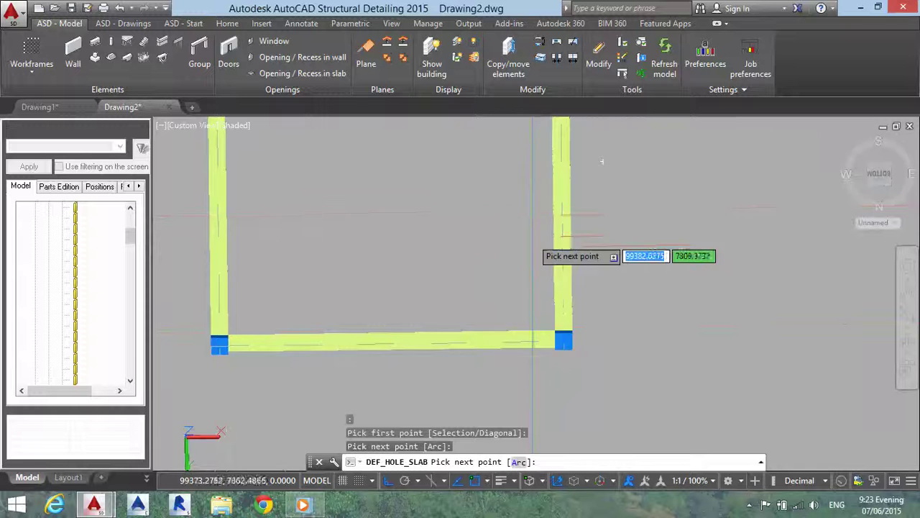
scroll(537, 281, up, 3)
scroll(564, 313, up, 3)
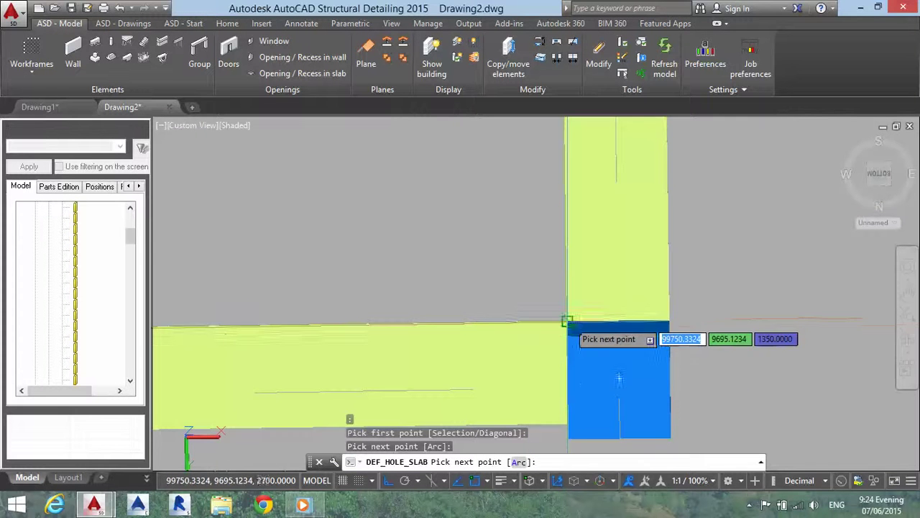
Add the bay's bottom-right and left corners and finish the outline
click(566, 322)
scroll(567, 321, down, 3)
scroll(509, 319, down, 1)
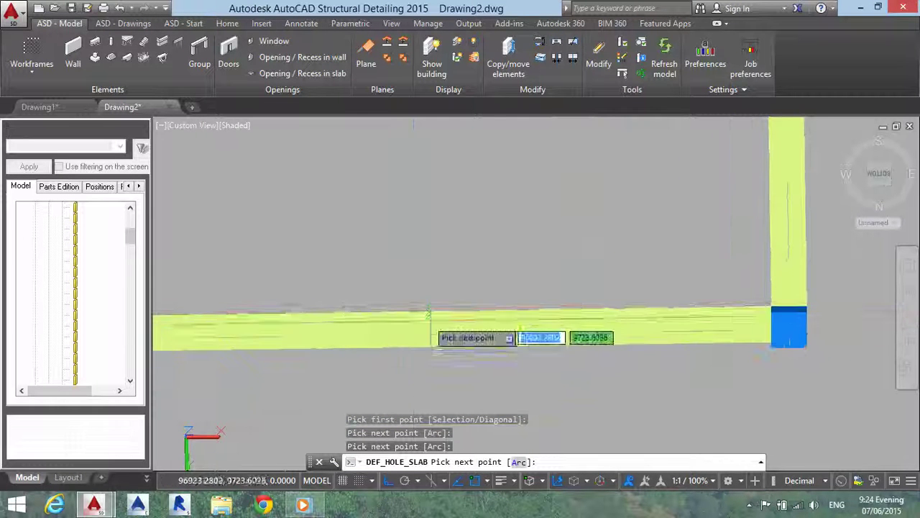
scroll(429, 314, down, 3)
scroll(302, 305, up, 3)
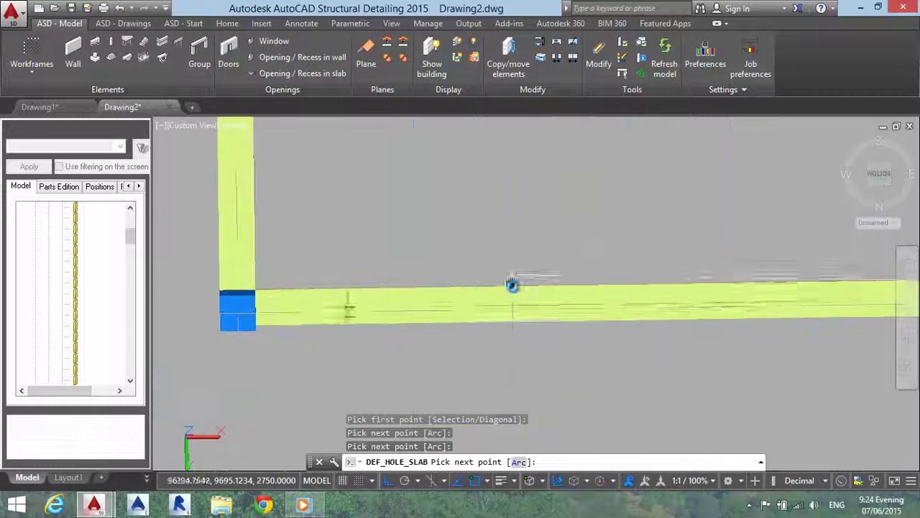
click(257, 285)
scroll(259, 273, down, 2)
scroll(270, 263, down, 2)
scroll(266, 256, up, 5)
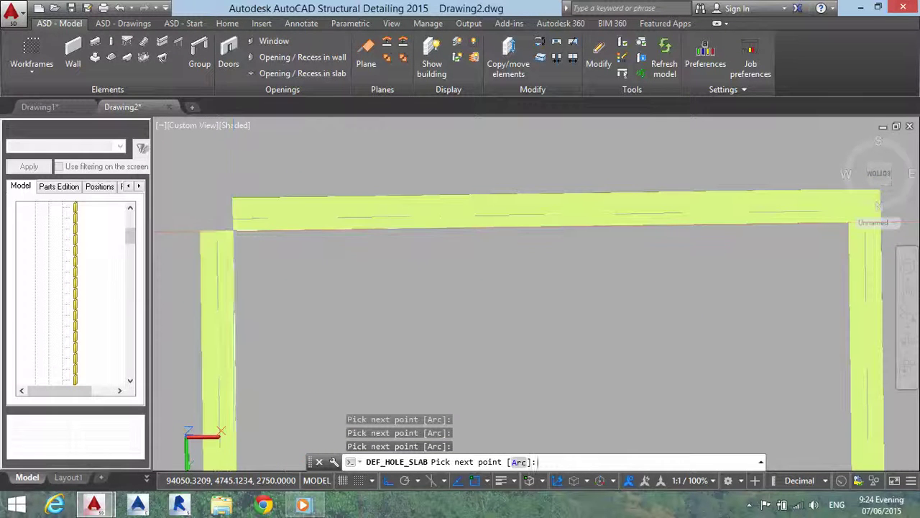
key(Return)
Cancel the earlier opening definition and tilt the view around the slab bay
click(189, 139)
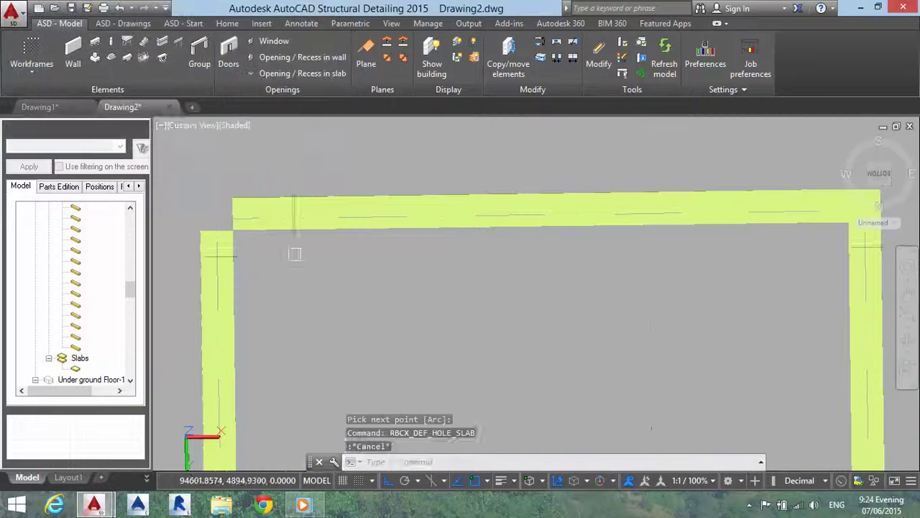
scroll(328, 281, up, 2)
scroll(339, 242, up, 3)
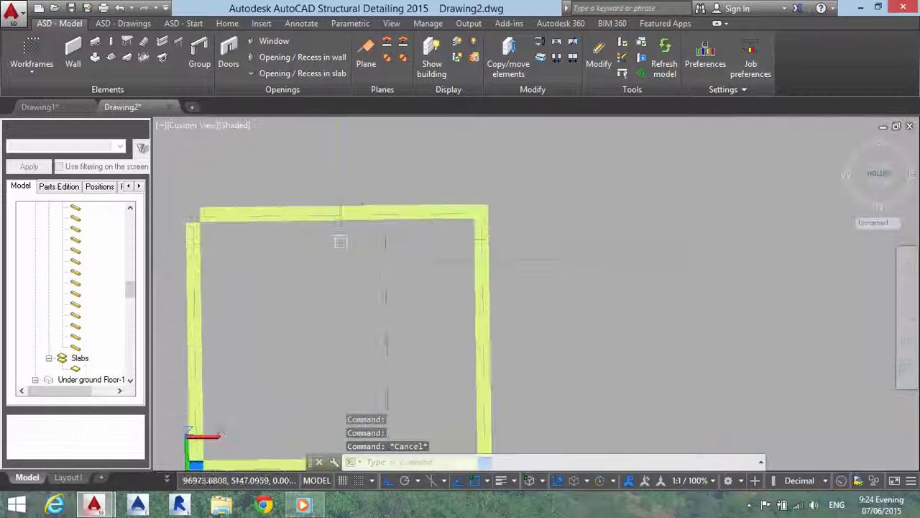
mouse_move(390, 283)
shift+middle_down()
mouse_move(425, 233)
mouse_move(431, 203)
mouse_move(404, 252)
mouse_move(405, 199)
shift+middle_up()
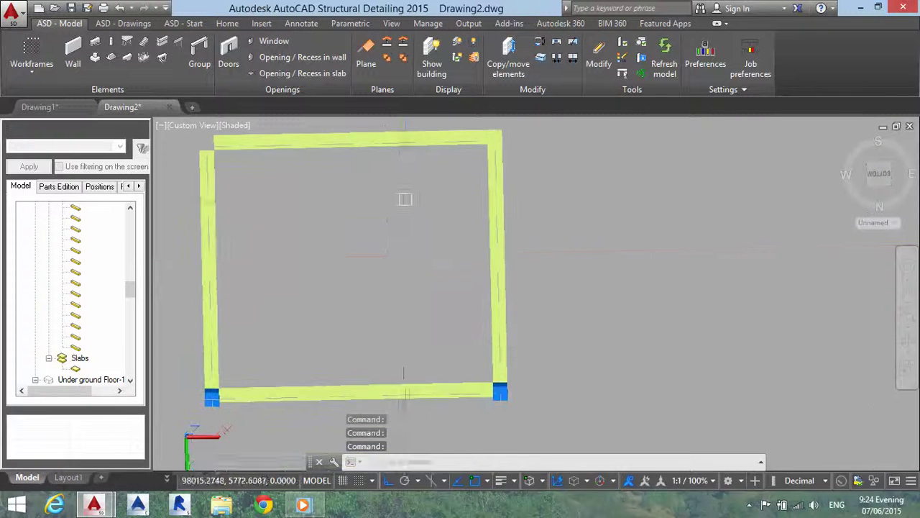
shift+middle_drag(420, 163, 421, 160)
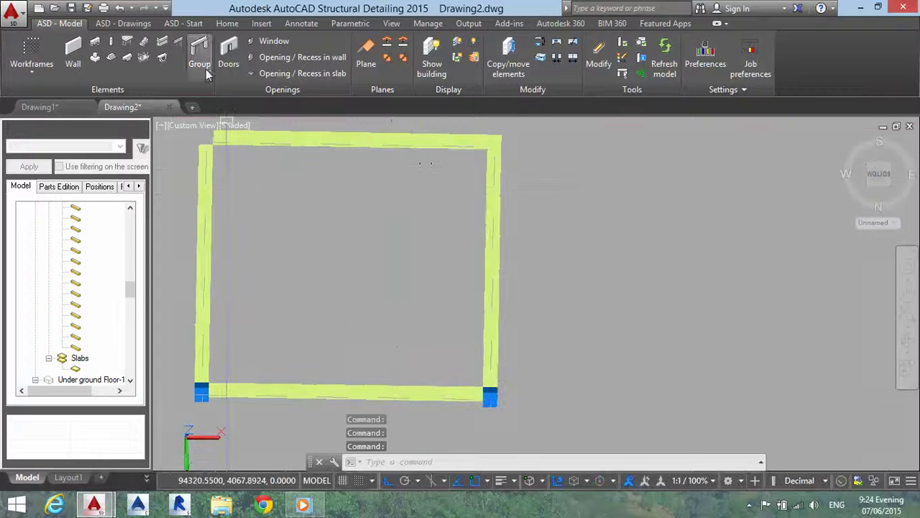
Start a new slab opening on the floor slab using the Cut outline option
click(302, 72)
click(289, 192)
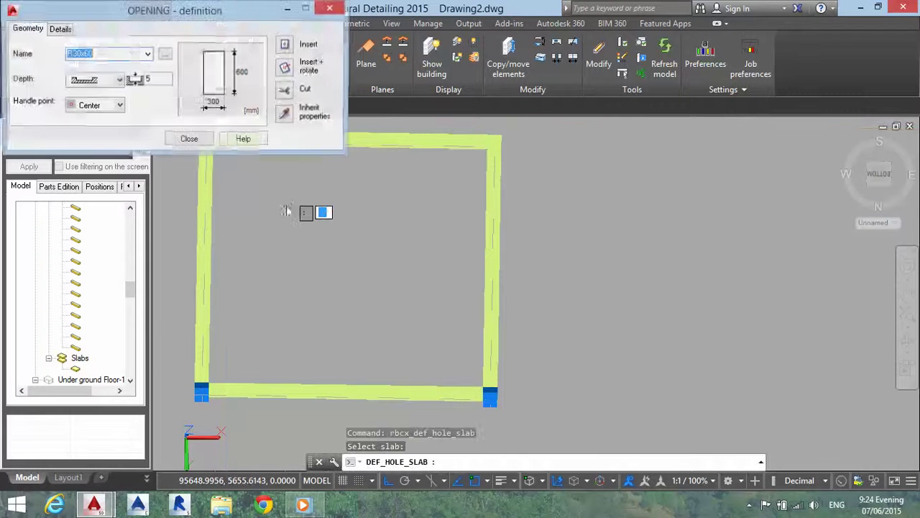
click(285, 92)
scroll(215, 187, up, 3)
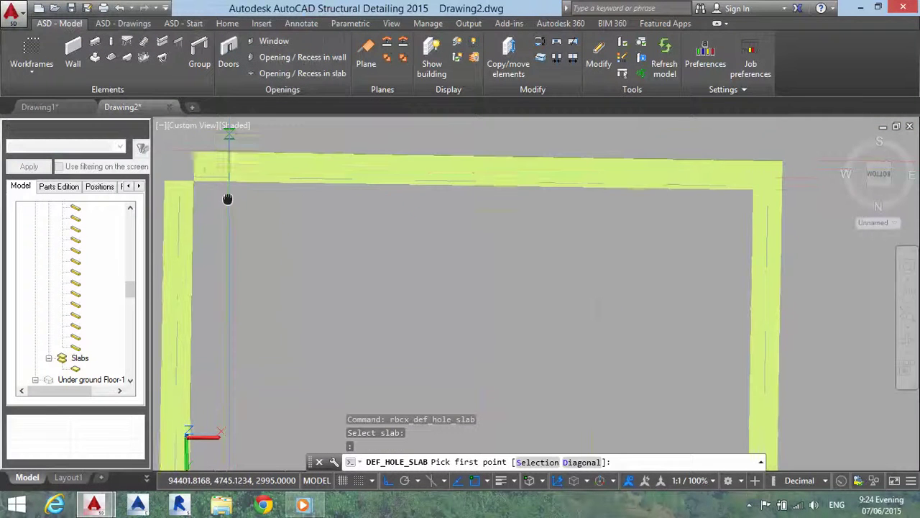
Trace the bay's four corners, acknowledge the opening-removal warning, then close the dialog
click(190, 179)
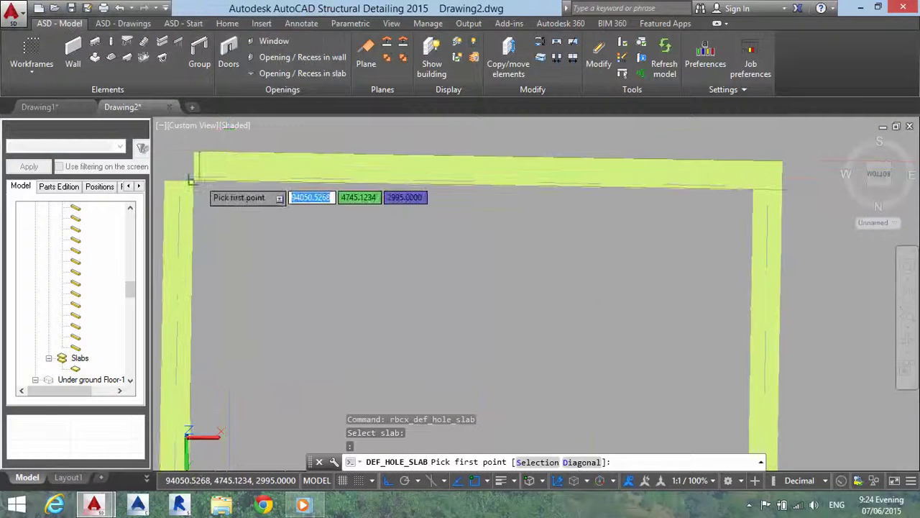
click(754, 189)
middle_drag(754, 189, 701, 264)
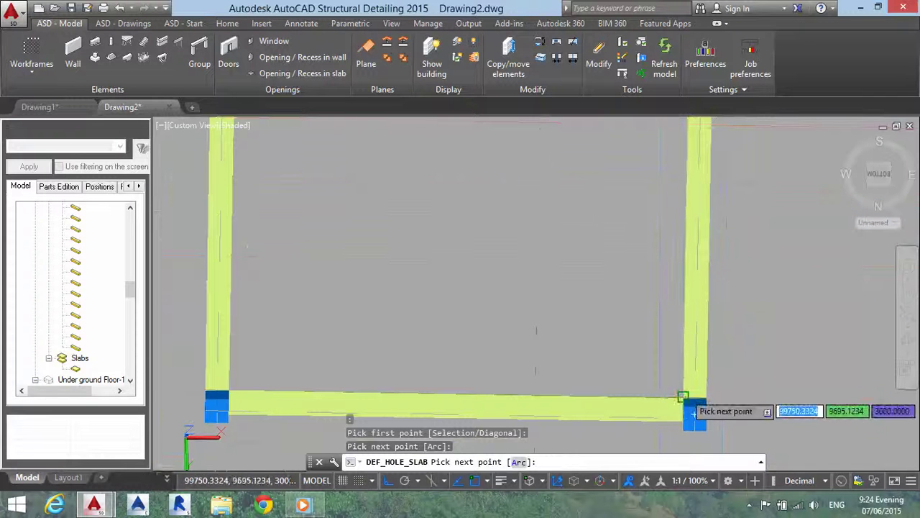
click(694, 414)
click(217, 408)
scroll(218, 408, down, 3)
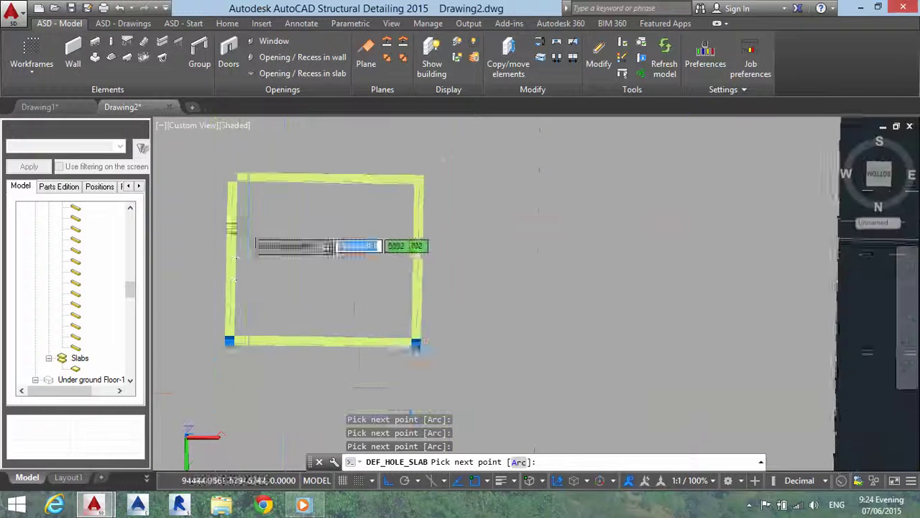
scroll(219, 252, up, 1)
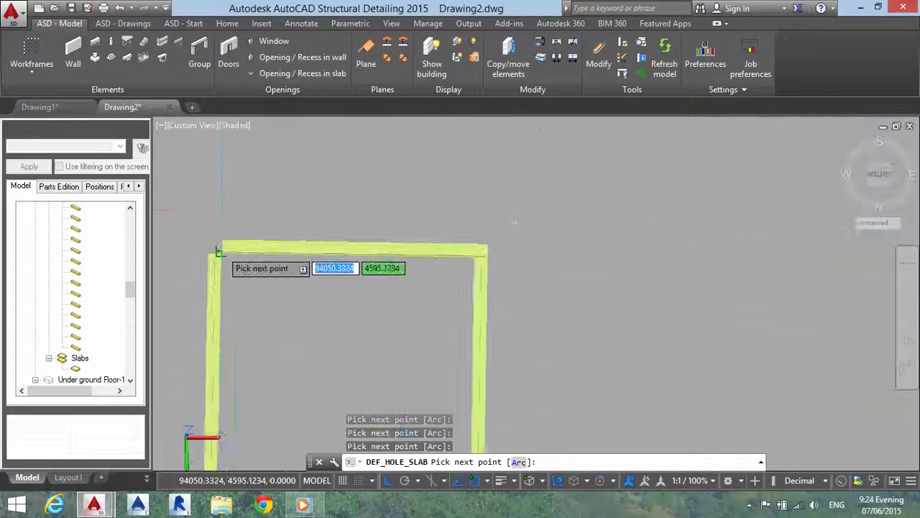
click(219, 253)
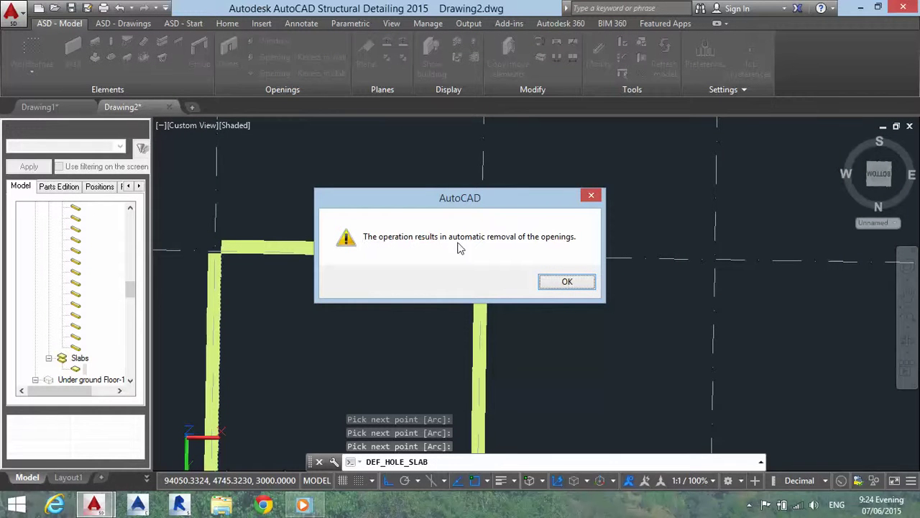
click(590, 196)
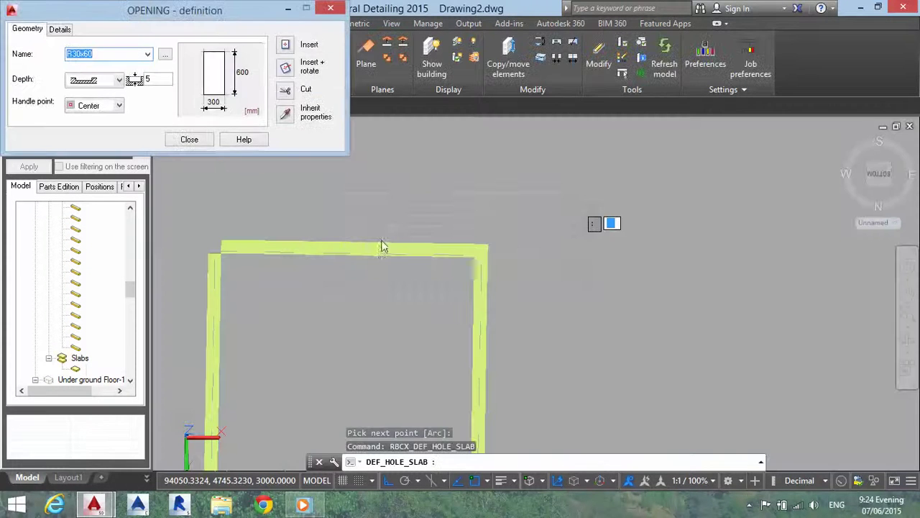
click(189, 141)
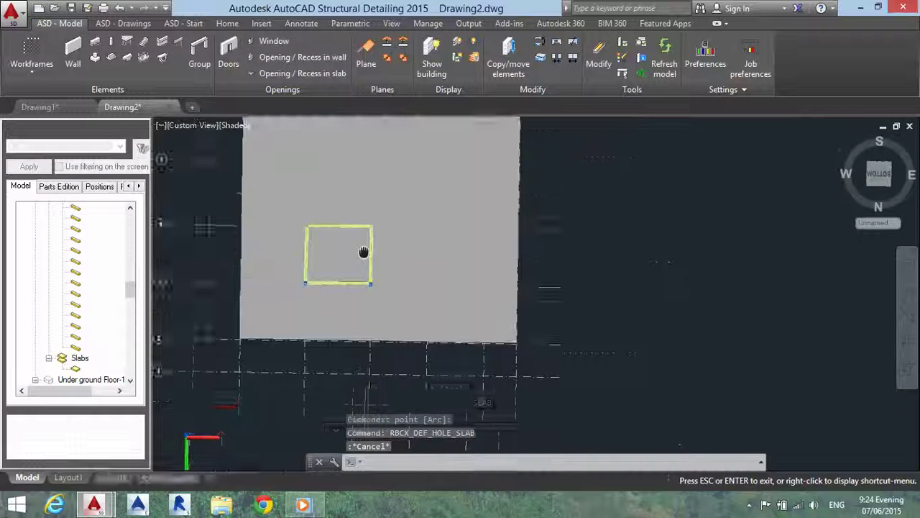
Exit panning, display the Ground-floor storey from the Model tree, and launch Opening / Recess in slab
scroll(367, 231, up, 3)
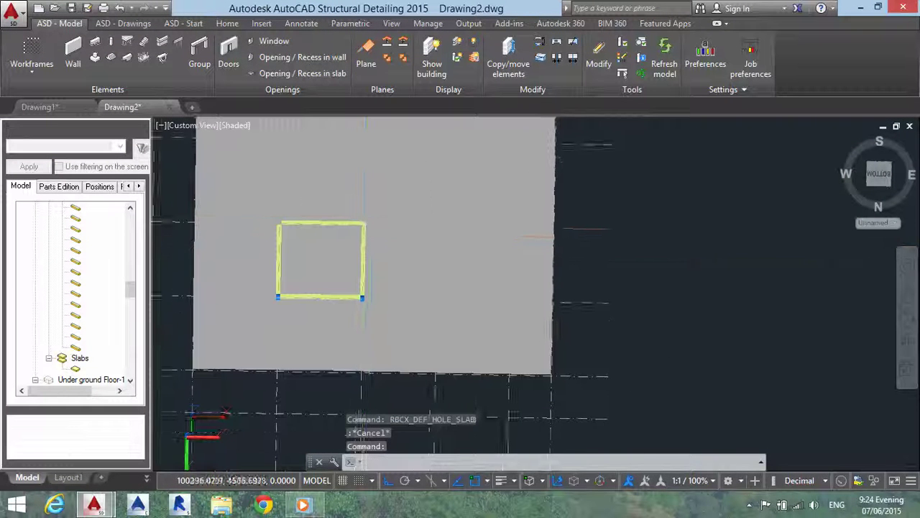
scroll(388, 231, down, 3)
middle_drag(389, 232, 413, 230)
key(Escape)
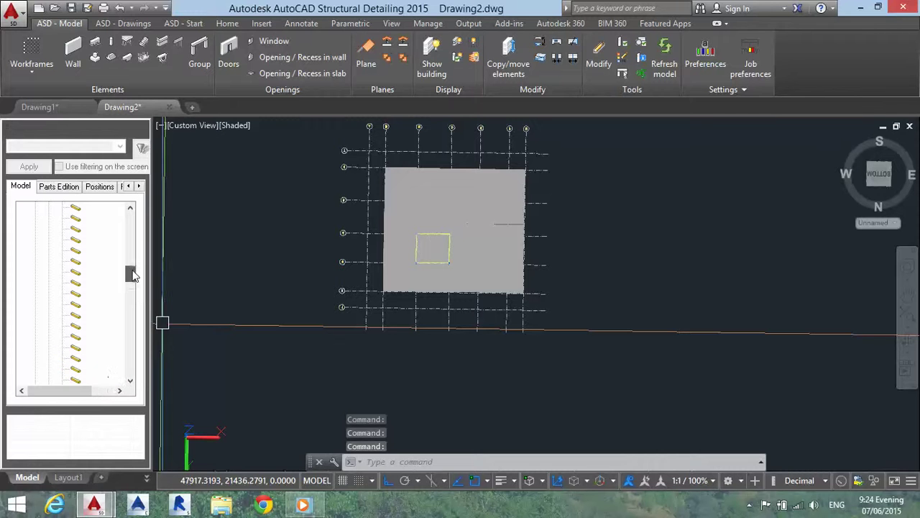
double_click(105, 261)
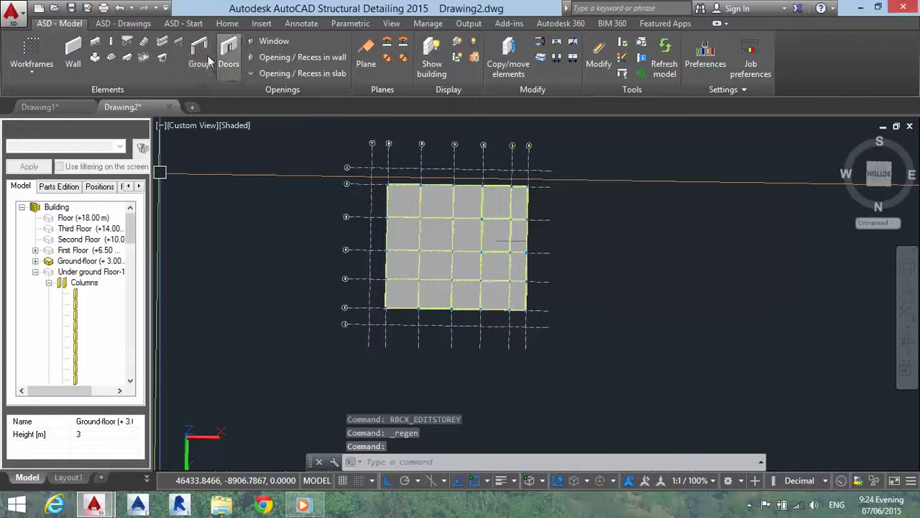
click(286, 74)
Select the ground-floor slab and make the opening a through hole using the Cut outline
scroll(460, 252, up, 3)
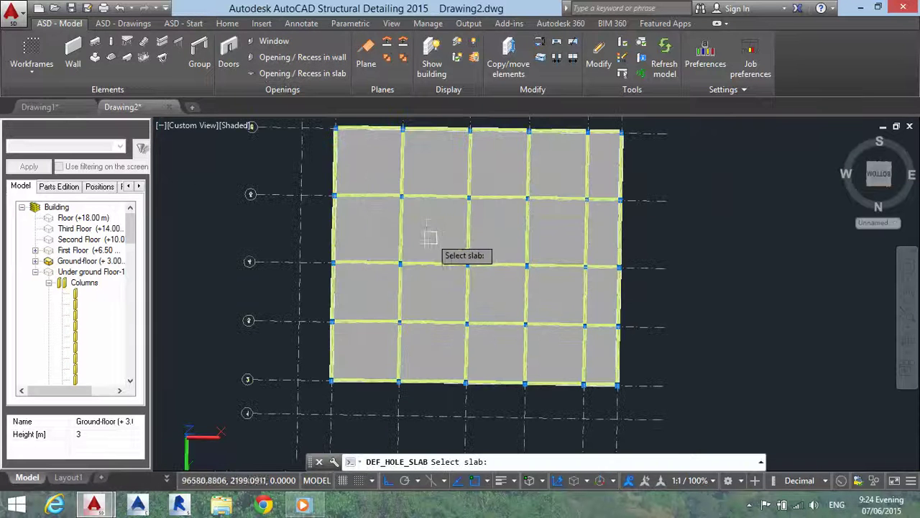
click(451, 242)
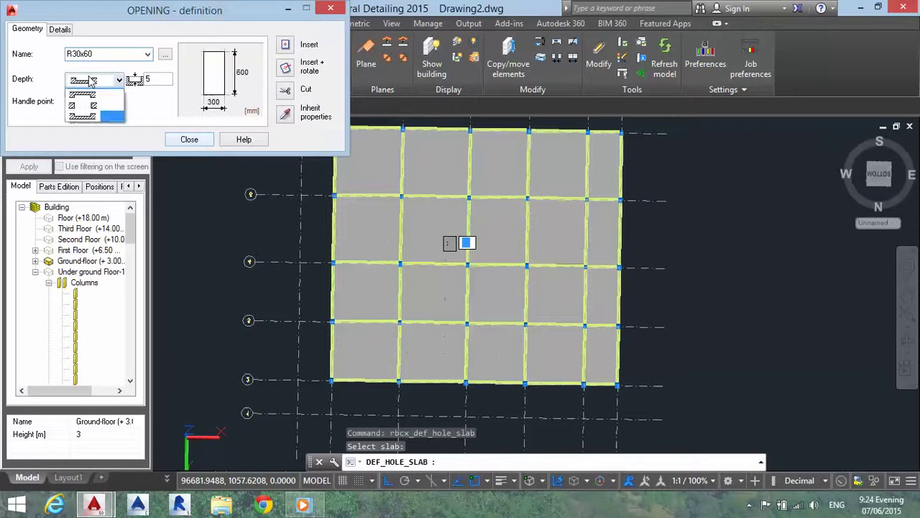
click(90, 107)
click(59, 30)
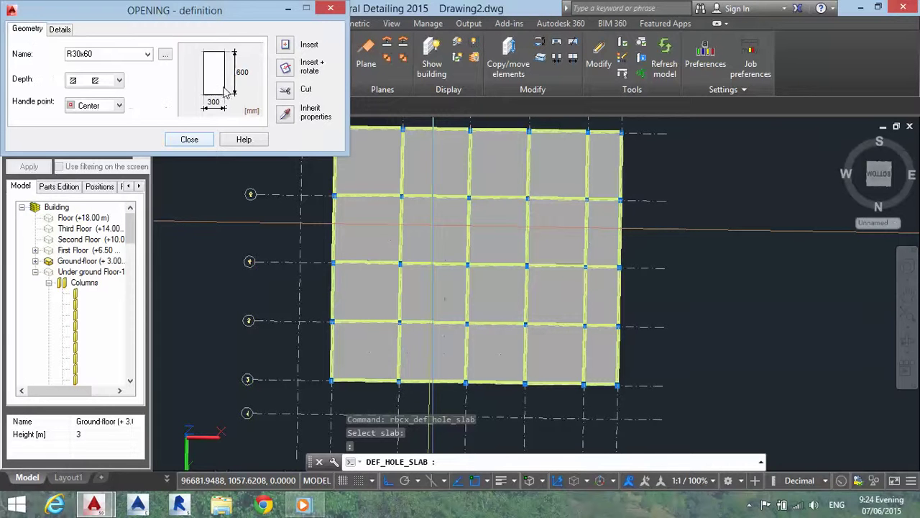
click(286, 94)
Pick the opening's first two corners at the bay's column intersections
scroll(374, 230, up, 3)
scroll(377, 230, up, 3)
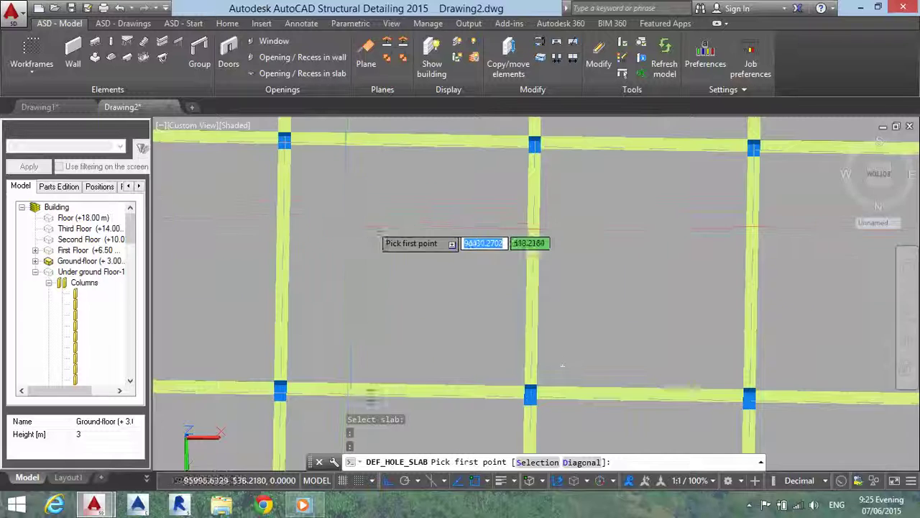
scroll(374, 233, down, 5)
scroll(356, 212, up, 5)
scroll(345, 208, up, 3)
scroll(294, 189, up, 2)
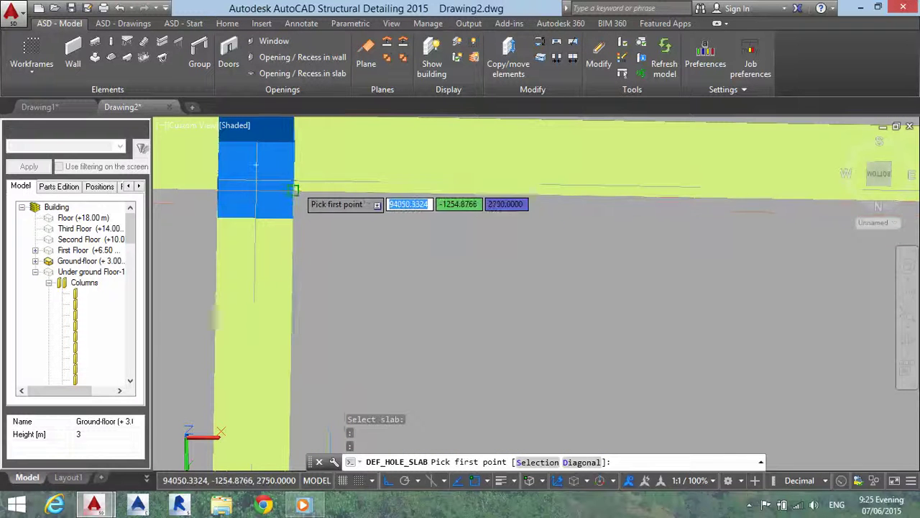
click(255, 165)
scroll(259, 169, down, 5)
scroll(682, 201, up, 4)
scroll(685, 158, up, 2)
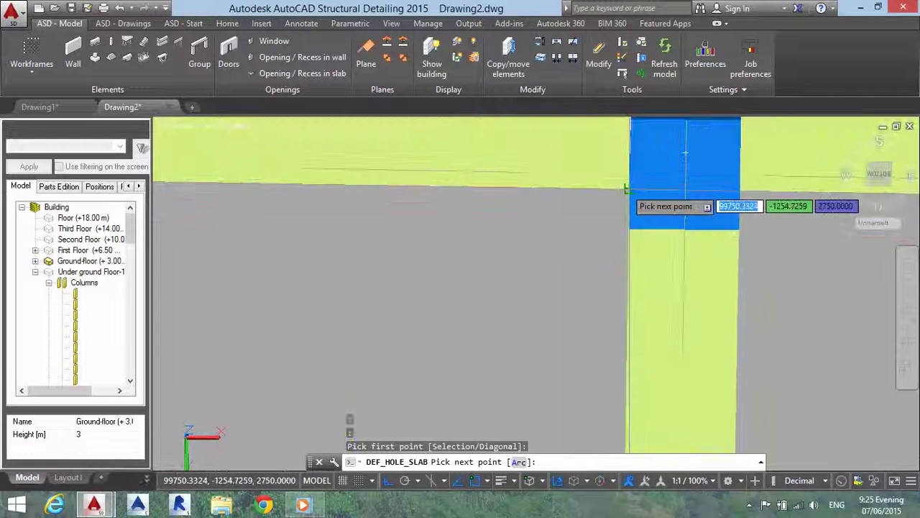
click(629, 191)
scroll(626, 216, down, 3)
scroll(618, 223, up, 2)
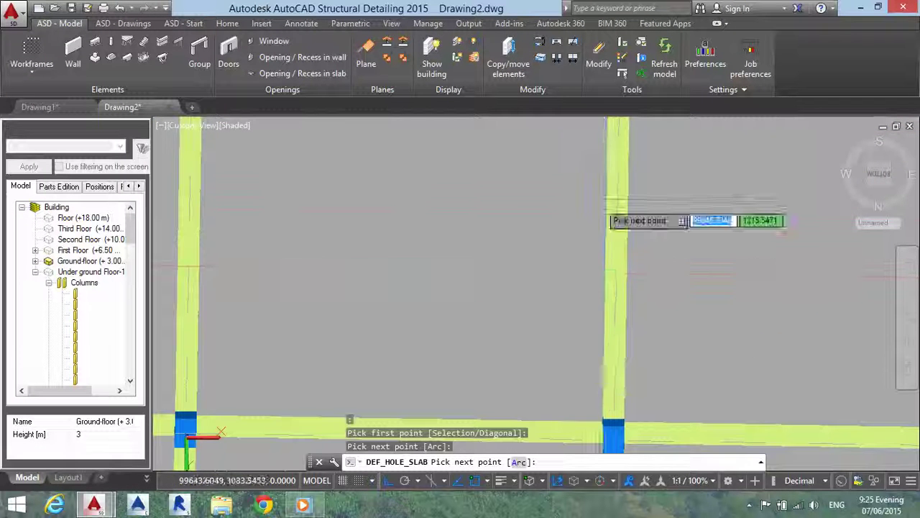
Pick the remaining two bay corners at the columns and finish the outline
middle_drag(618, 428, 600, 291)
scroll(597, 284, up, 3)
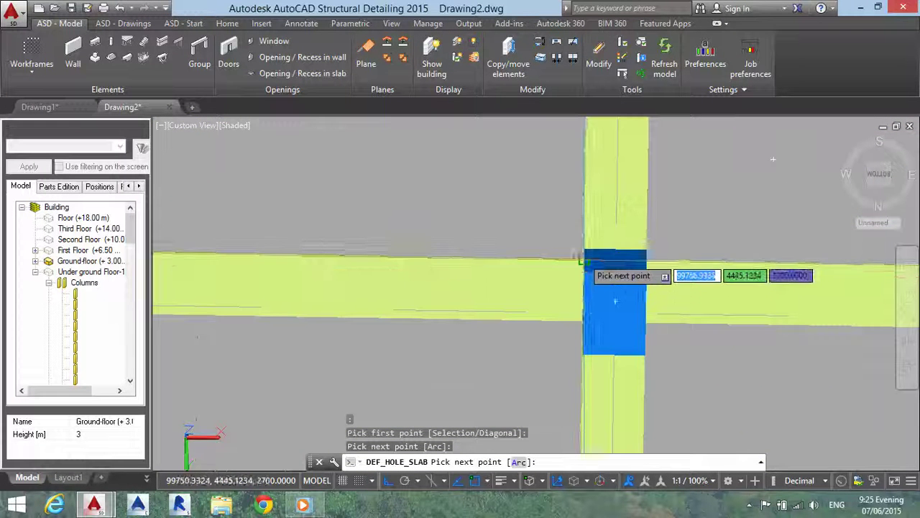
click(582, 250)
scroll(503, 252, down, 3)
scroll(503, 266, up, 2)
scroll(575, 286, up, 1)
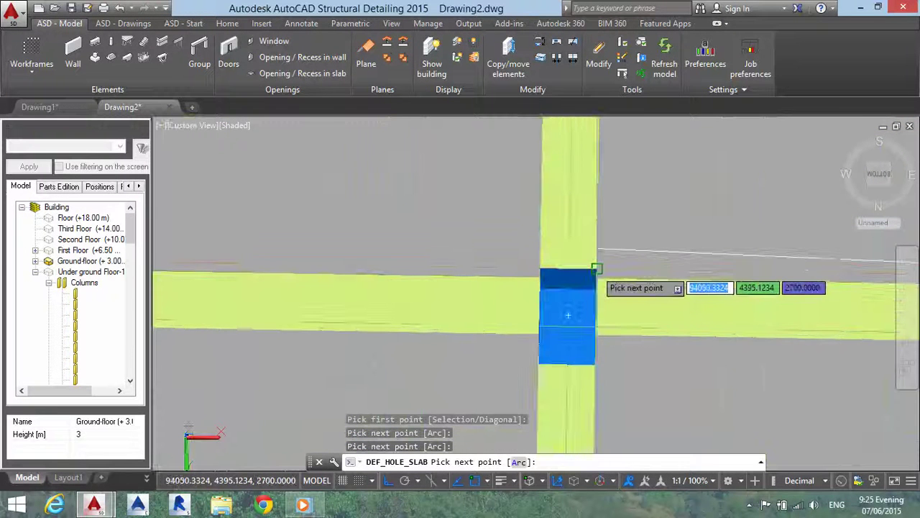
click(596, 277)
scroll(586, 281, down, 1)
scroll(575, 280, down, 3)
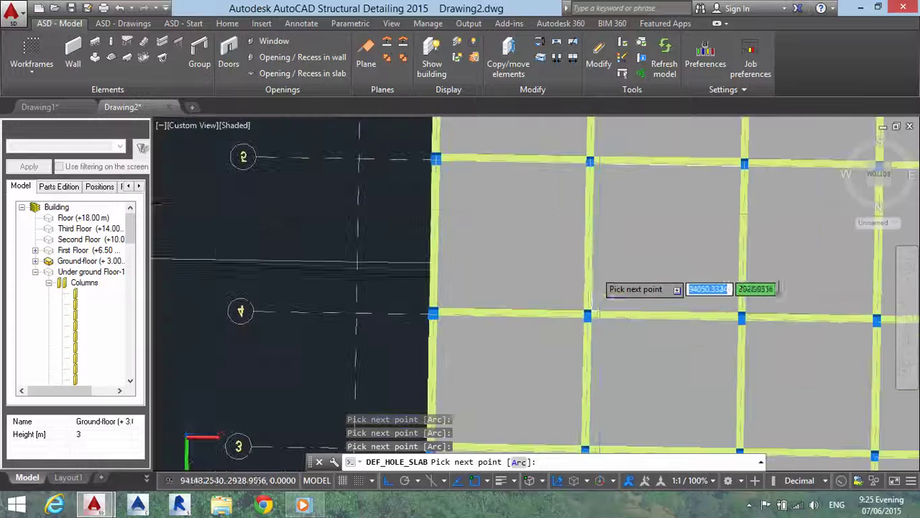
scroll(572, 266, up, 3)
scroll(568, 266, up, 4)
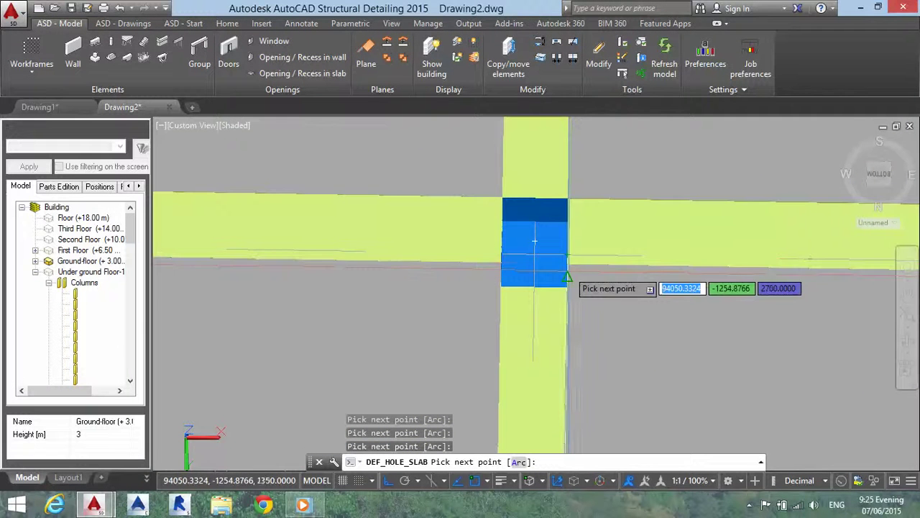
key(Return)
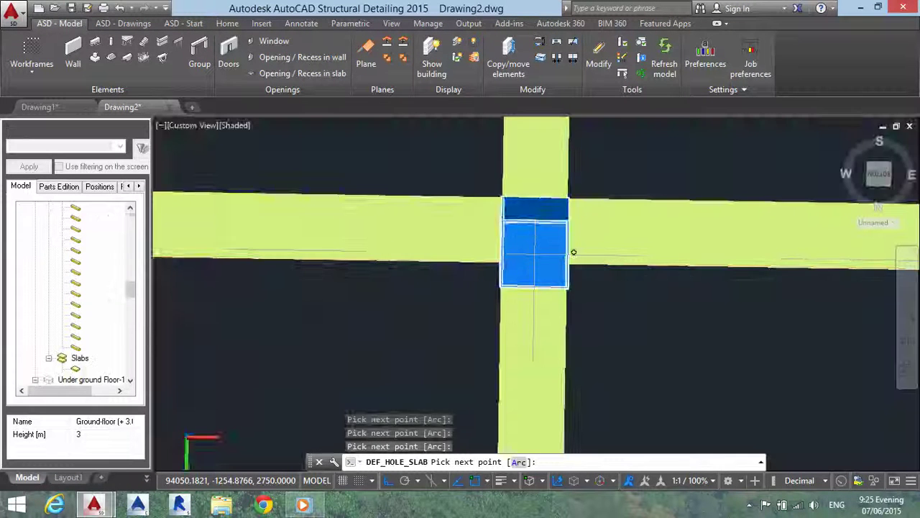
click(202, 143)
scroll(468, 253, down, 3)
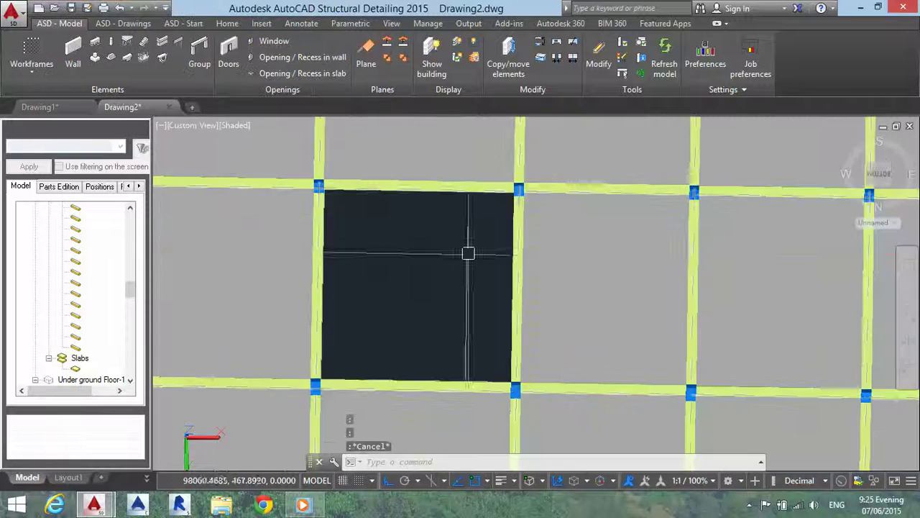
scroll(468, 252, down, 3)
mouse_move(484, 144)
shift+middle_down()
mouse_move(491, 231)
mouse_move(520, 238)
shift+middle_up()
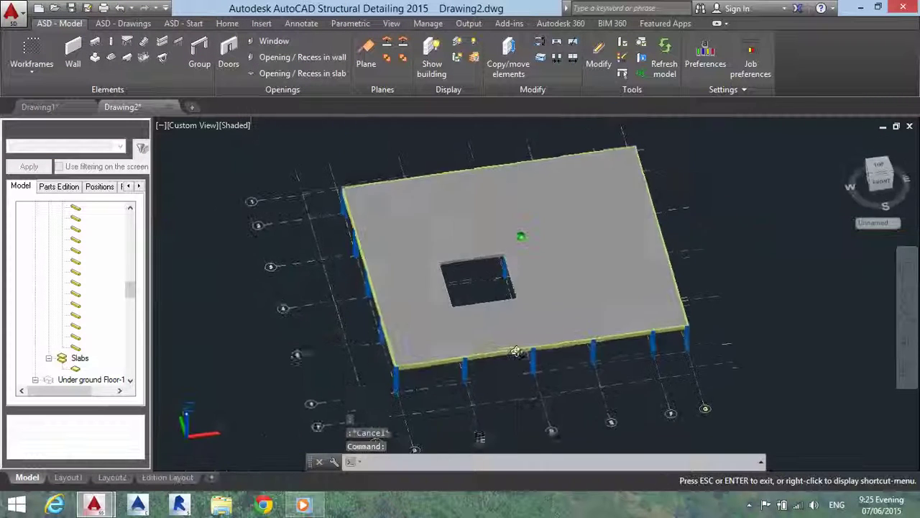
scroll(460, 315, up, 3)
mouse_move(399, 433)
shift+middle_down()
mouse_move(274, 295)
mouse_move(518, 390)
shift+middle_up()
scroll(274, 295, down, 2)
scroll(448, 263, up, 3)
scroll(448, 263, up, 2)
scroll(460, 287, down, 2)
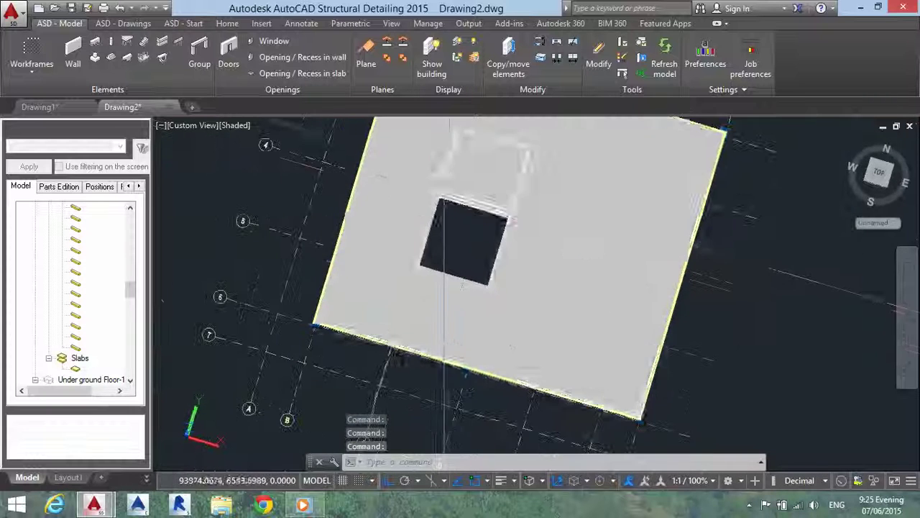
shift+middle_drag(442, 287, 606, 308)
scroll(606, 308, up, 3)
scroll(463, 211, up, 2)
key(Escape)
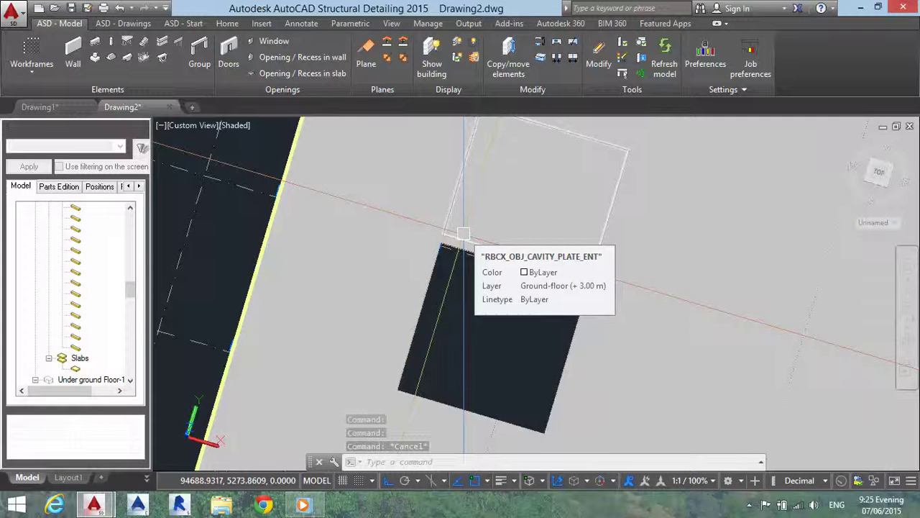
scroll(463, 234, down, 5)
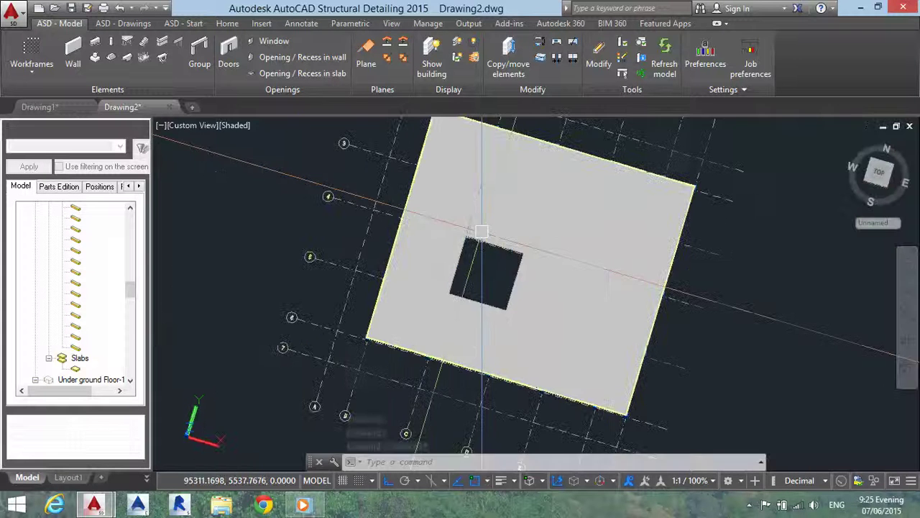
click(285, 75)
key(Escape)
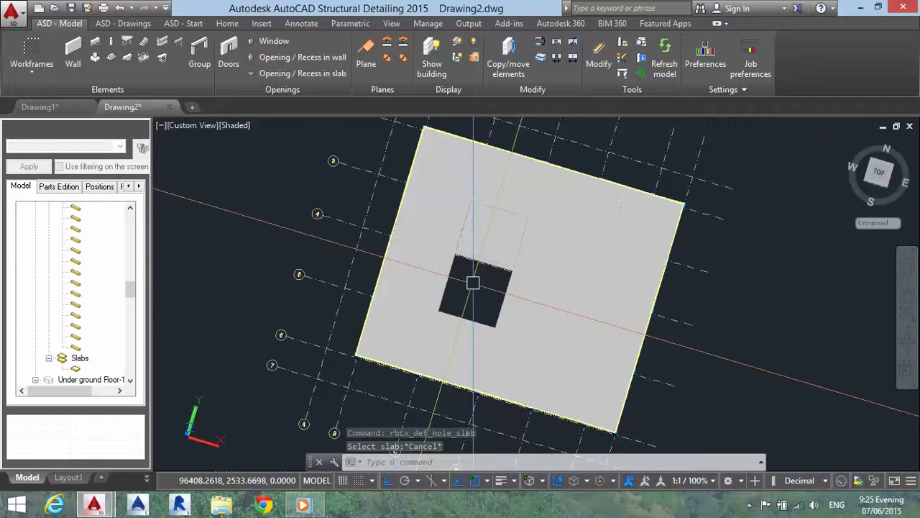
shift+middle_drag(473, 282, 512, 291)
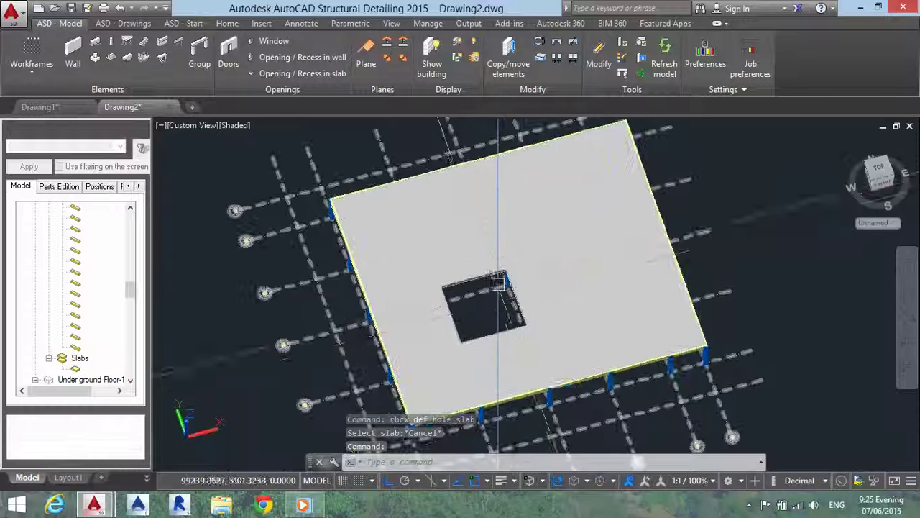
mouse_move(499, 287)
shift+middle_down()
mouse_move(505, 340)
mouse_move(478, 319)
shift+middle_up()
scroll(479, 319, up, 5)
scroll(462, 333, up, 3)
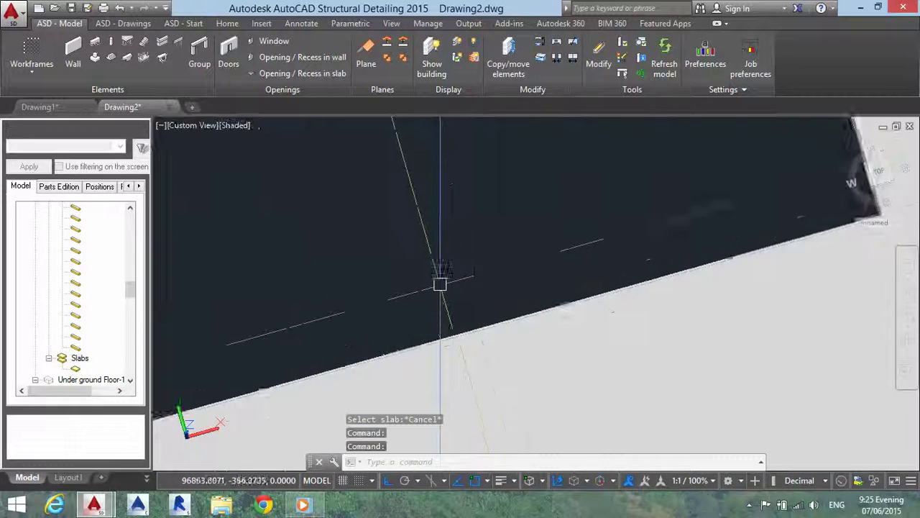
scroll(462, 329, down, 2)
scroll(456, 299, down, 5)
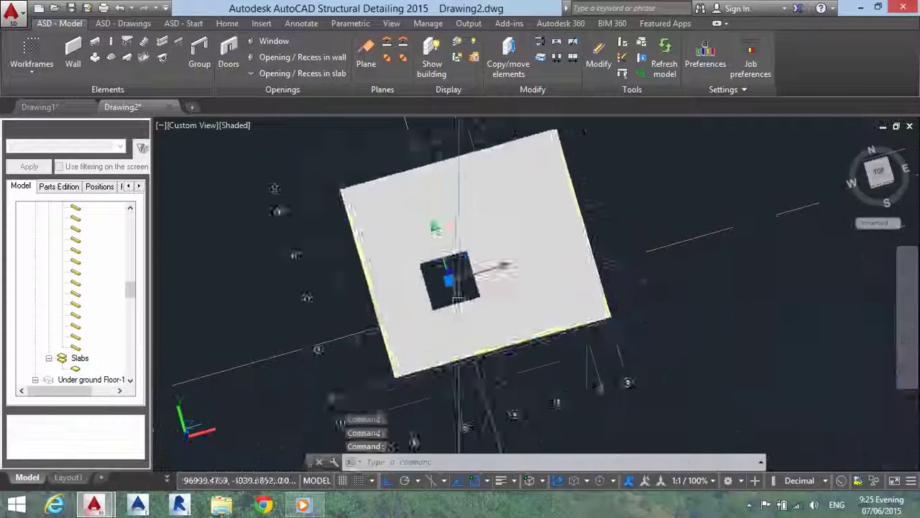
scroll(462, 277, up, 3)
scroll(462, 281, up, 2)
scroll(459, 278, down, 3)
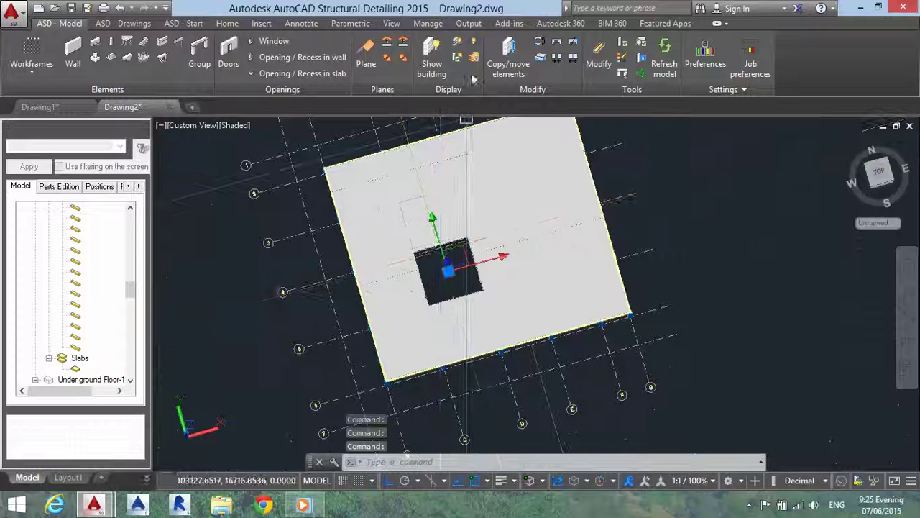
Copy the opening to First Floor through Floor (+18.00 m), then show the whole building
click(519, 70)
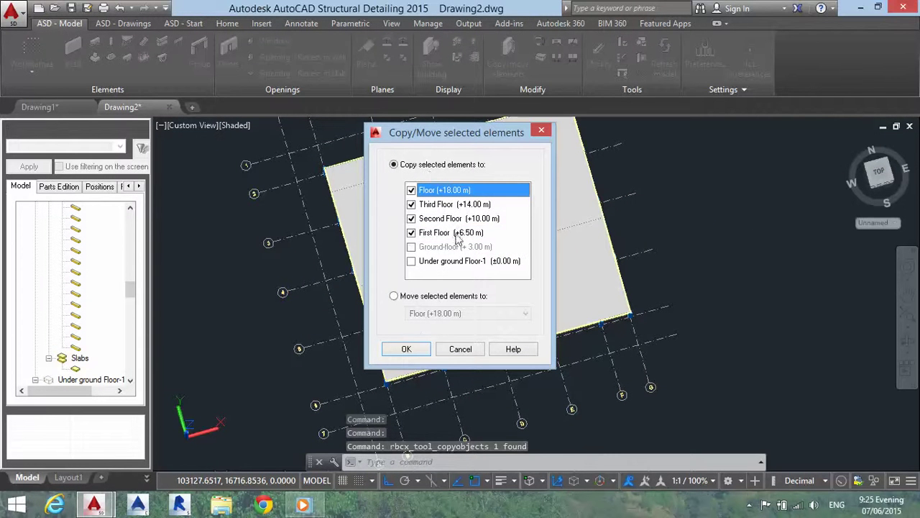
click(394, 350)
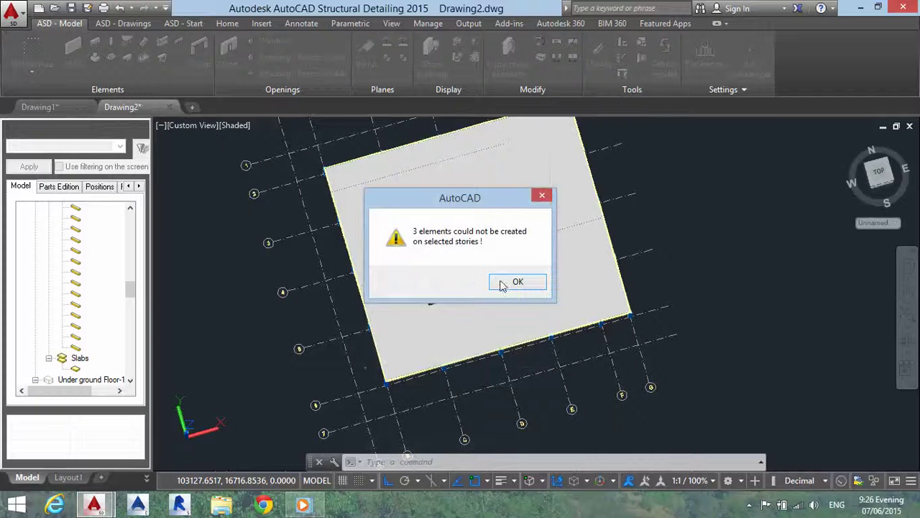
click(501, 285)
scroll(439, 252, down, 3)
scroll(441, 263, down, 3)
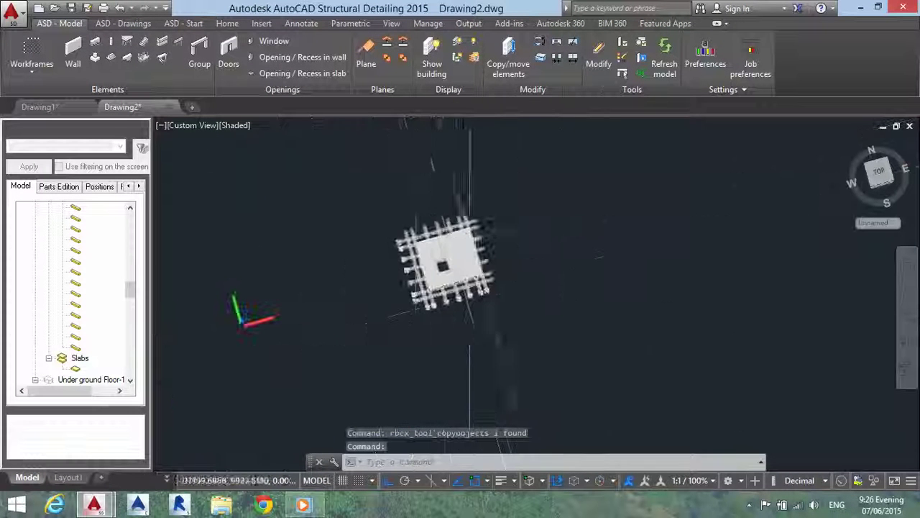
click(432, 63)
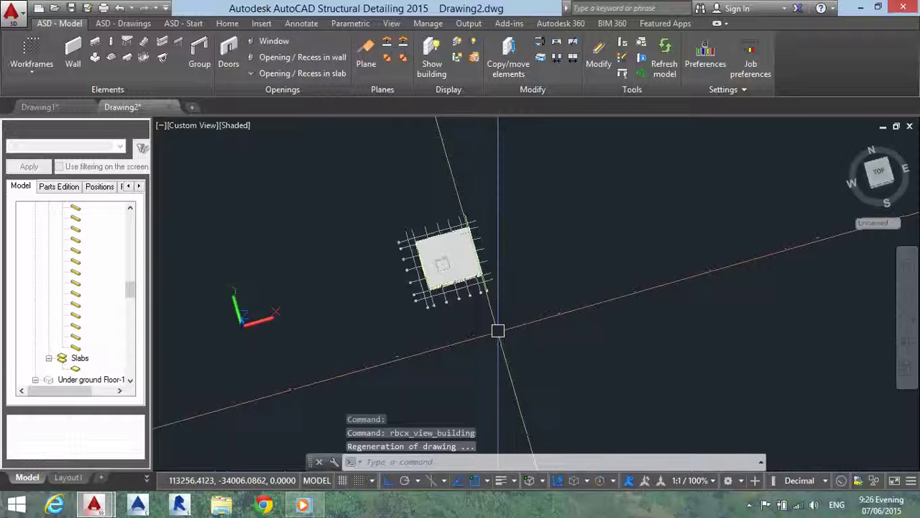
shift+middle_drag(498, 331, 446, 345)
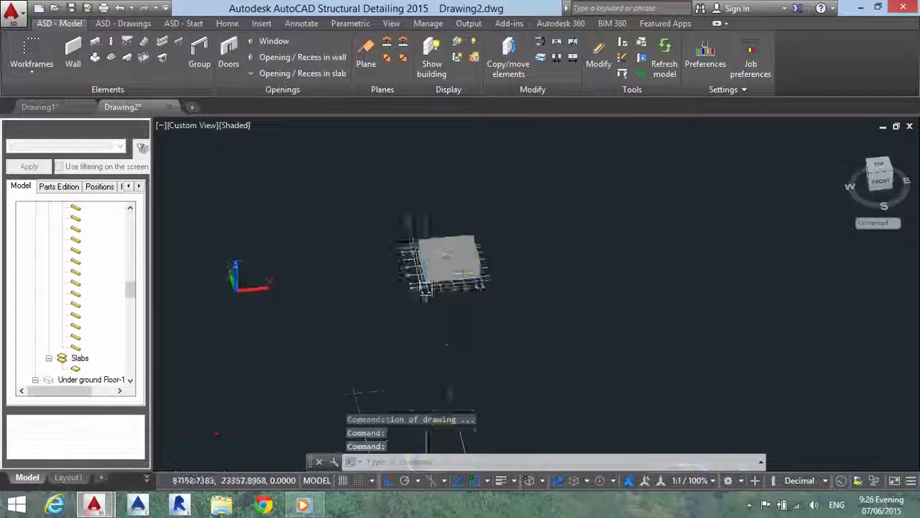
scroll(446, 345, up, 3)
scroll(458, 349, down, 3)
mouse_move(470, 308)
shift+middle_down()
mouse_move(503, 237)
mouse_move(493, 298)
shift+middle_up()
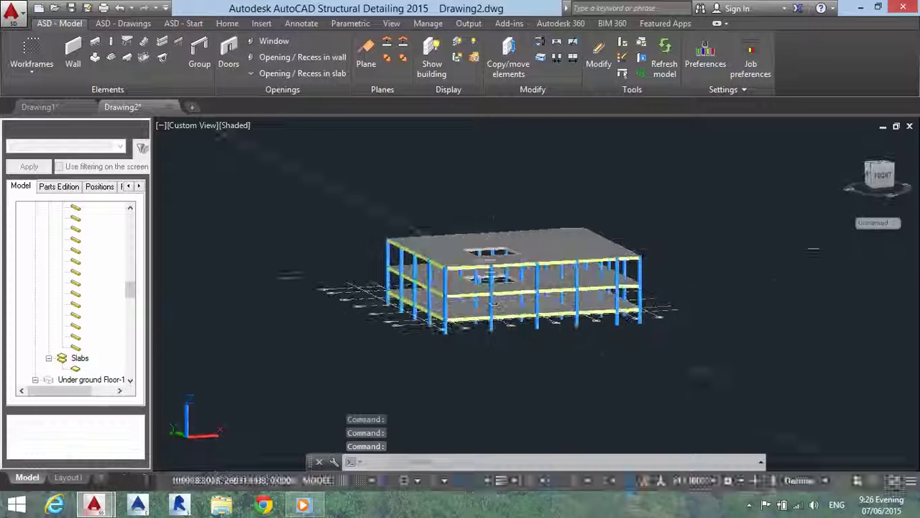
scroll(493, 302, up, 3)
scroll(487, 312, down, 3)
mouse_move(487, 312)
shift+middle_down()
mouse_move(471, 251)
mouse_move(518, 406)
shift+middle_up()
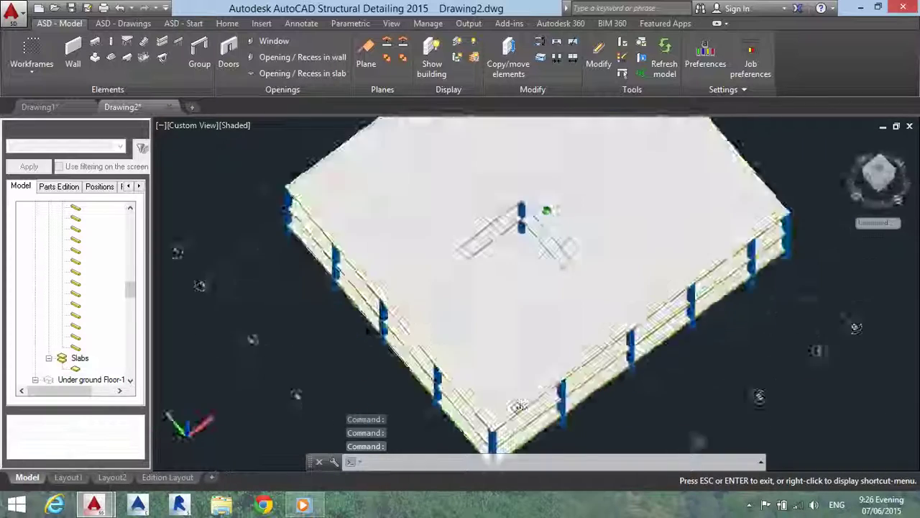
mouse_move(518, 407)
shift+middle_down()
mouse_move(522, 294)
mouse_move(463, 290)
shift+middle_up()
click(284, 74)
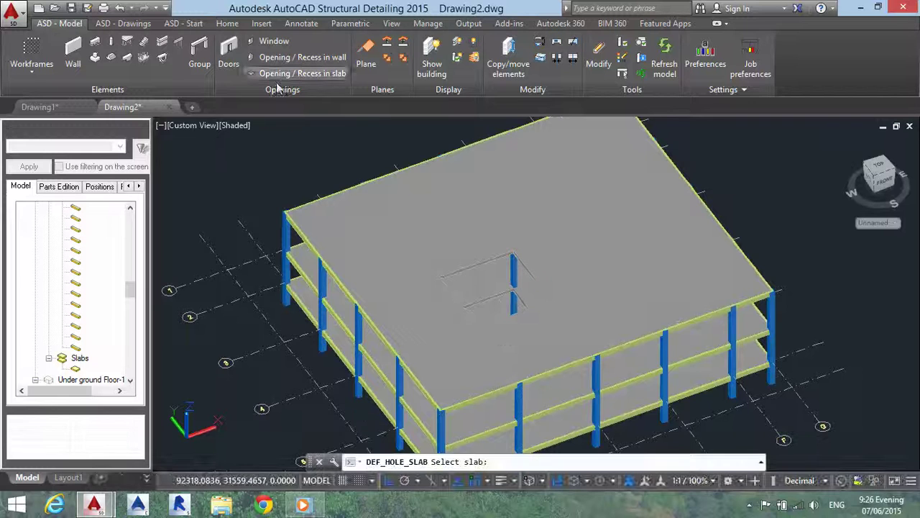
shift+middle_drag(429, 232, 437, 217)
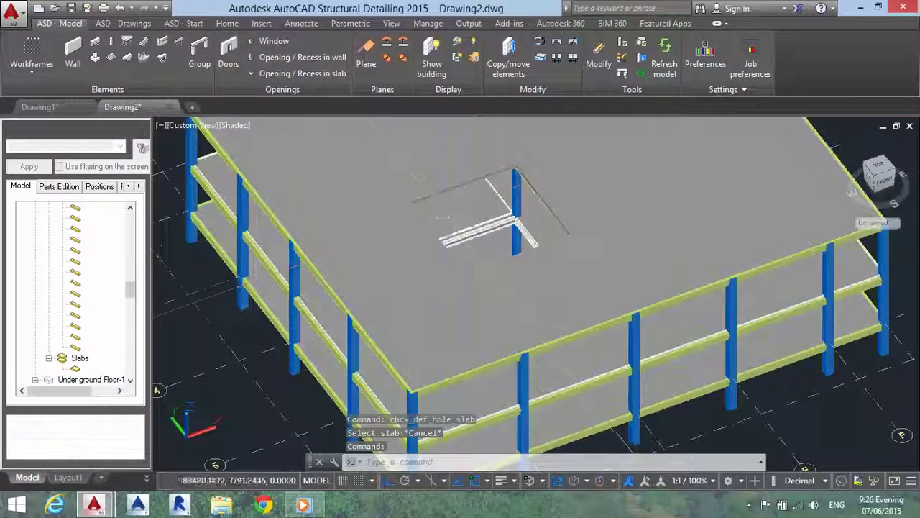
scroll(494, 248, down, 5)
shift+middle_drag(493, 250, 527, 231)
scroll(526, 230, up, 2)
scroll(526, 230, up, 4)
scroll(526, 231, up, 3)
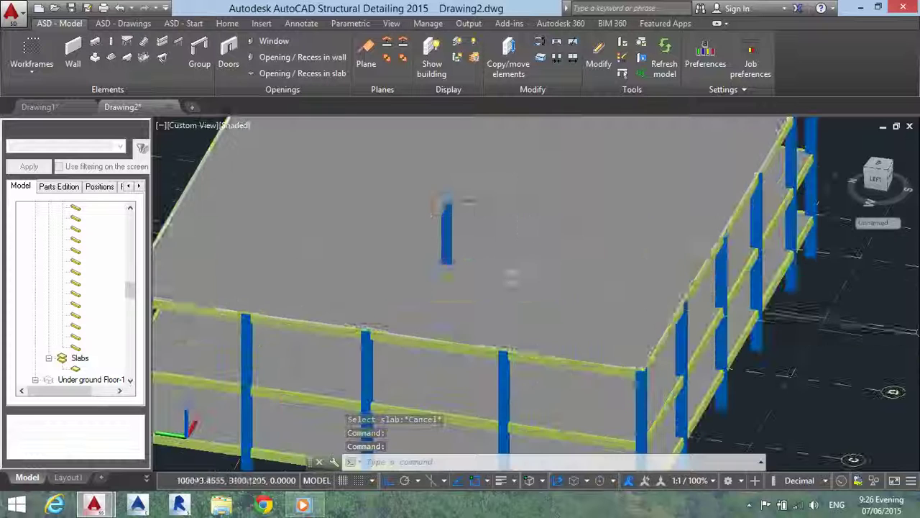